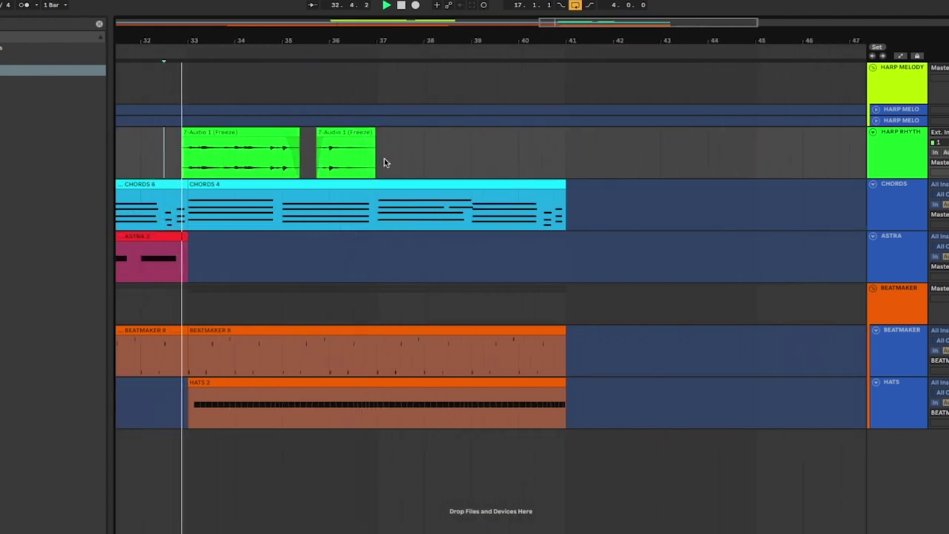
Scroll the arrangement to show the 6-Audio 1 and 7-Audio 1 harp clips alongside chords and beats.
scroll(384, 158, left, 5)
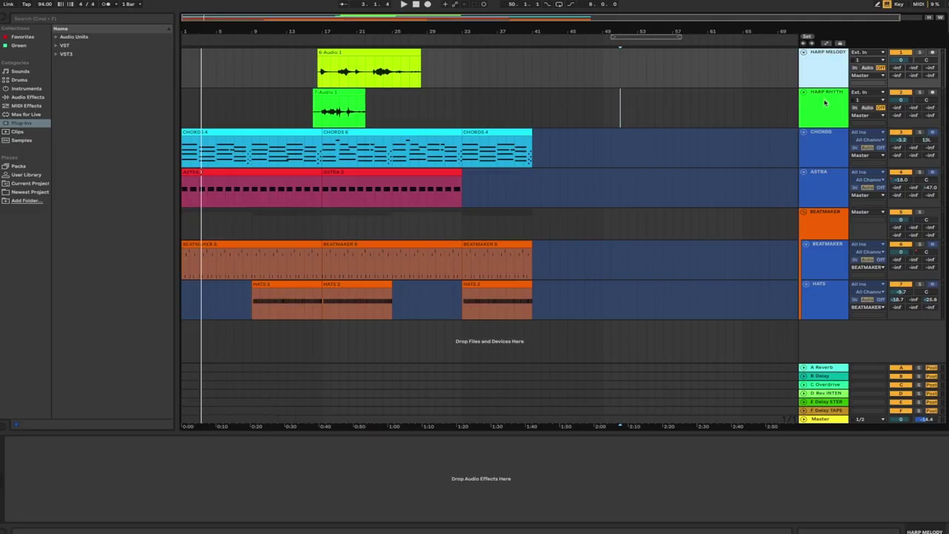
Shorten the 6-Audio 1 clip to end around bar 25.3 and add a fade-out.
click(823, 103)
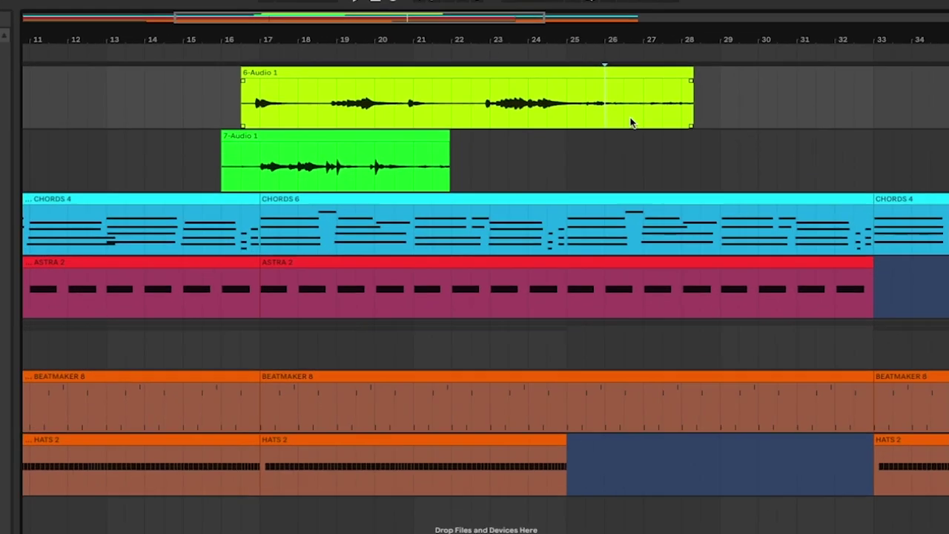
click(541, 83)
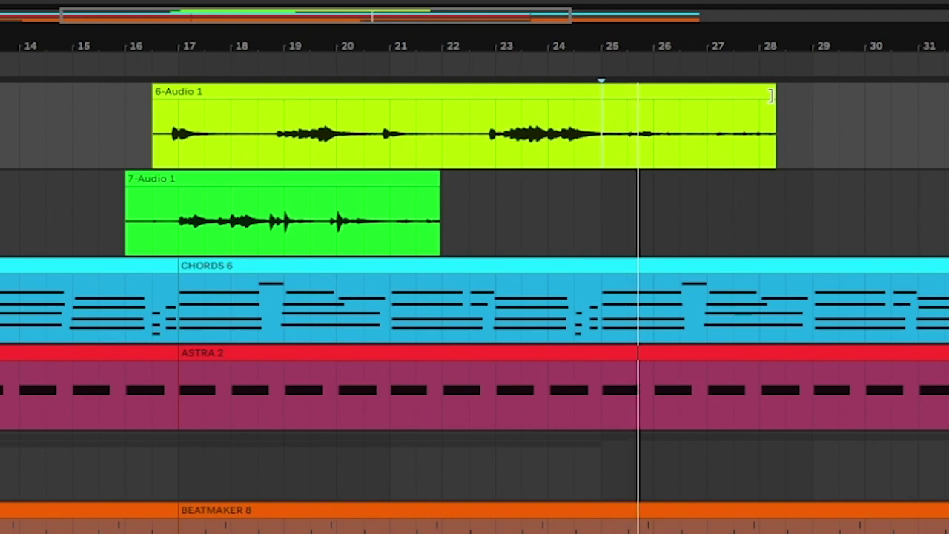
drag(779, 106, 638, 99)
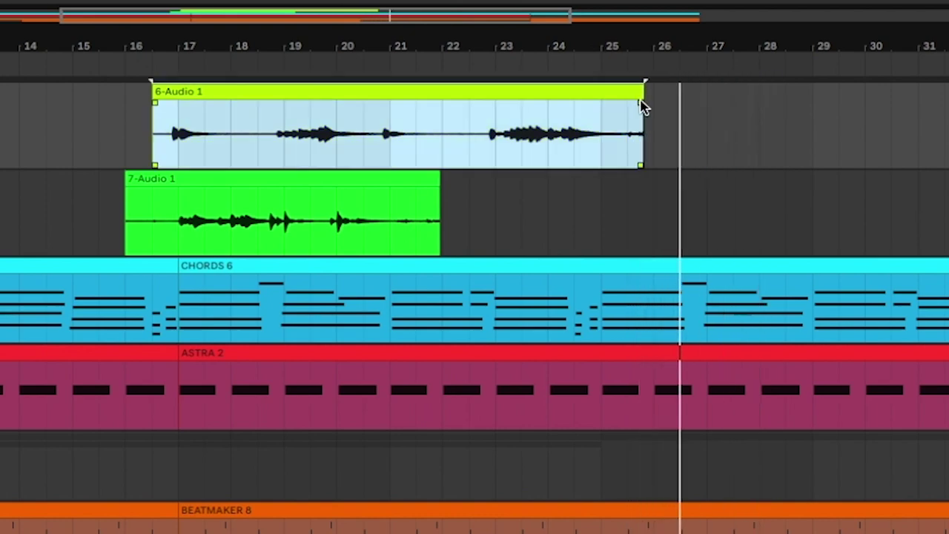
drag(643, 104, 604, 103)
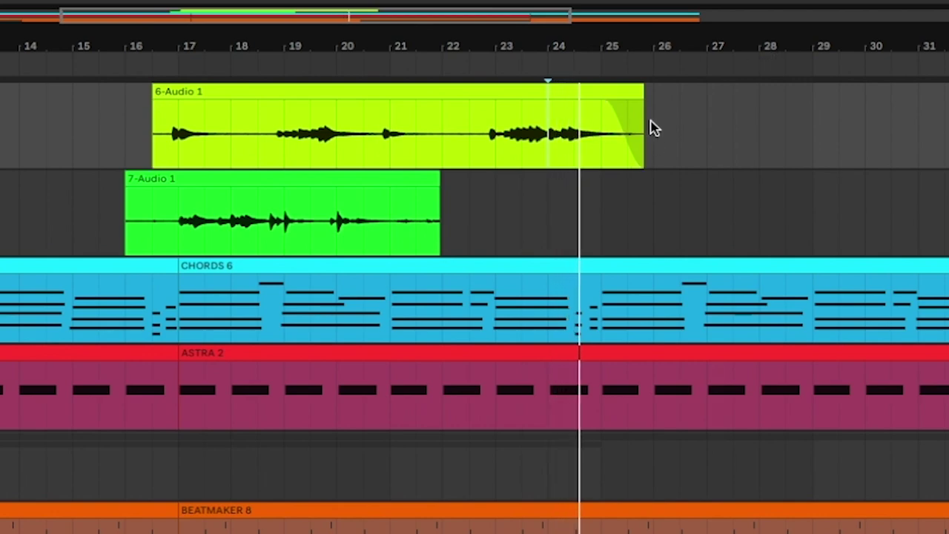
drag(642, 95, 623, 93)
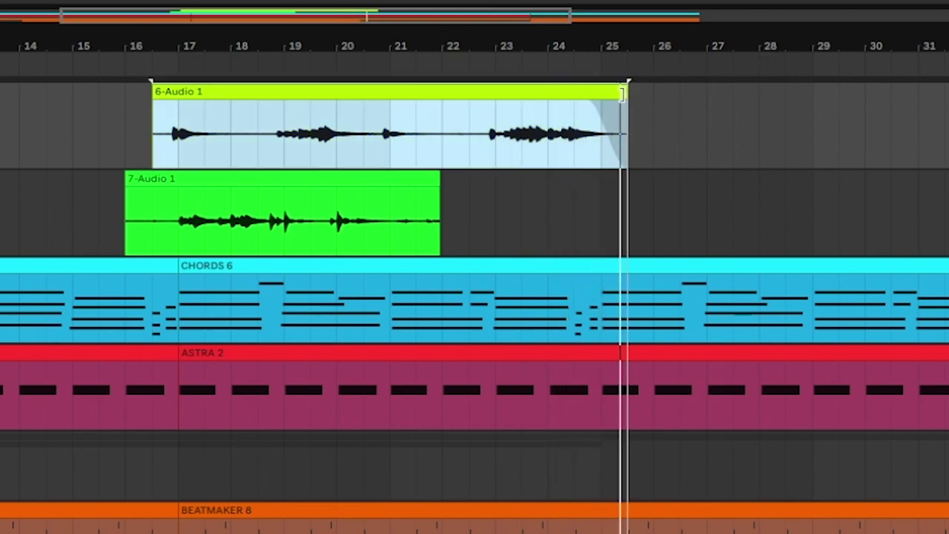
scroll(470, 121, up, 2)
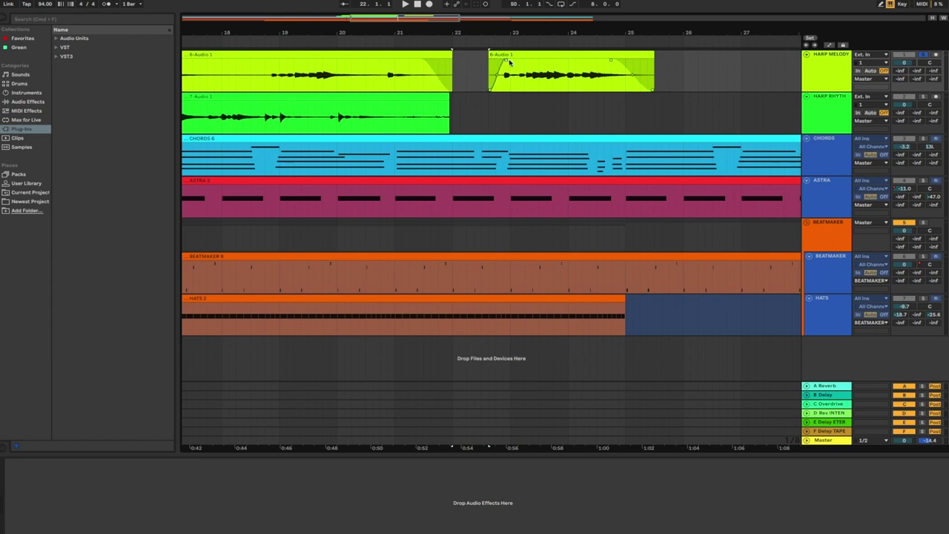
Scroll the arrangement left to bring the split 6-Audio 1 clips into view.
scroll(427, 66, left, 5)
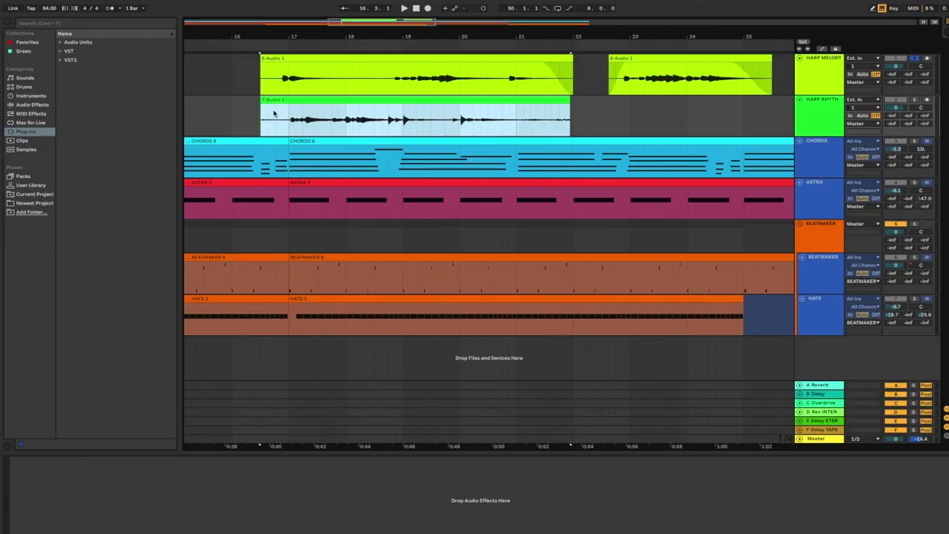
Trim 7-Audio 1 to run from about bar 17 to bar 21, then play it back.
drag(261, 99, 294, 108)
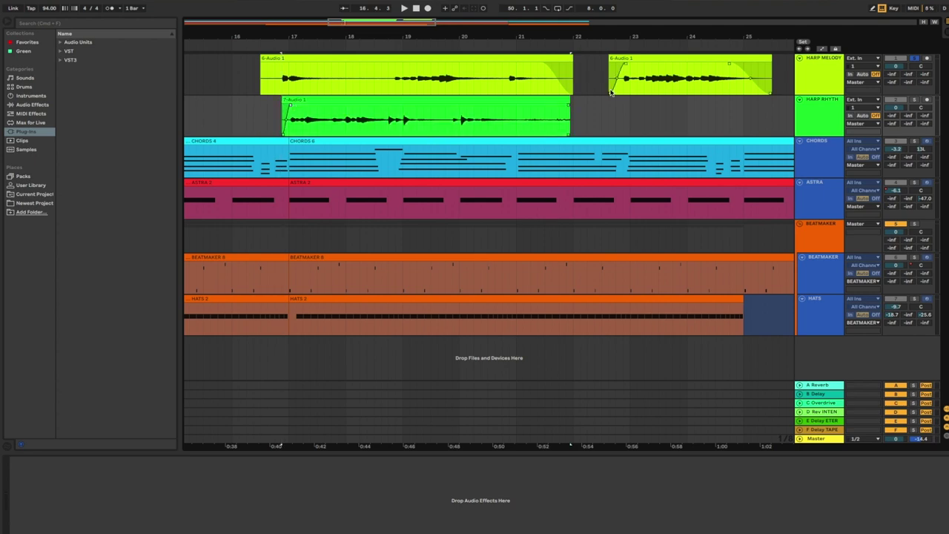
mouse_move(570, 111)
mouse_down()
mouse_move(497, 104)
mouse_move(522, 111)
mouse_up()
click(481, 119)
key(space)
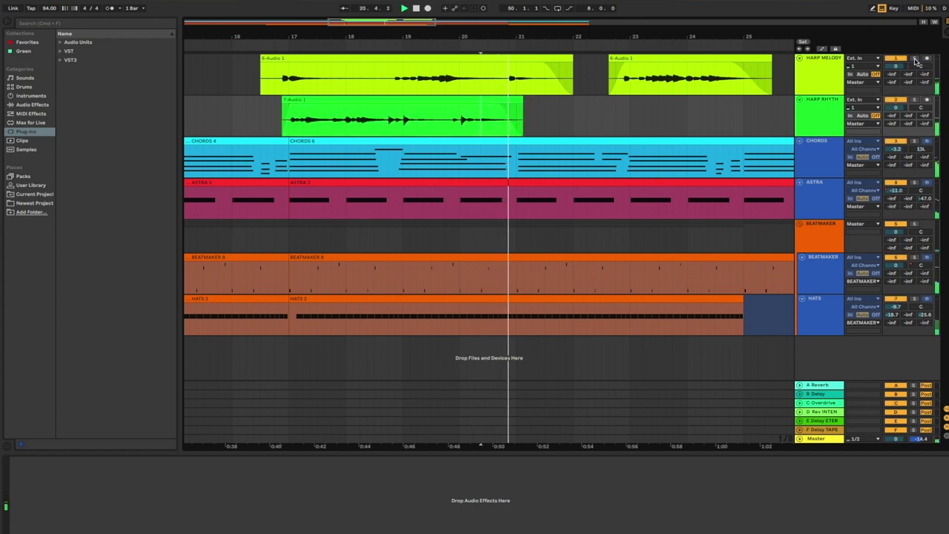
key(space)
key(space)
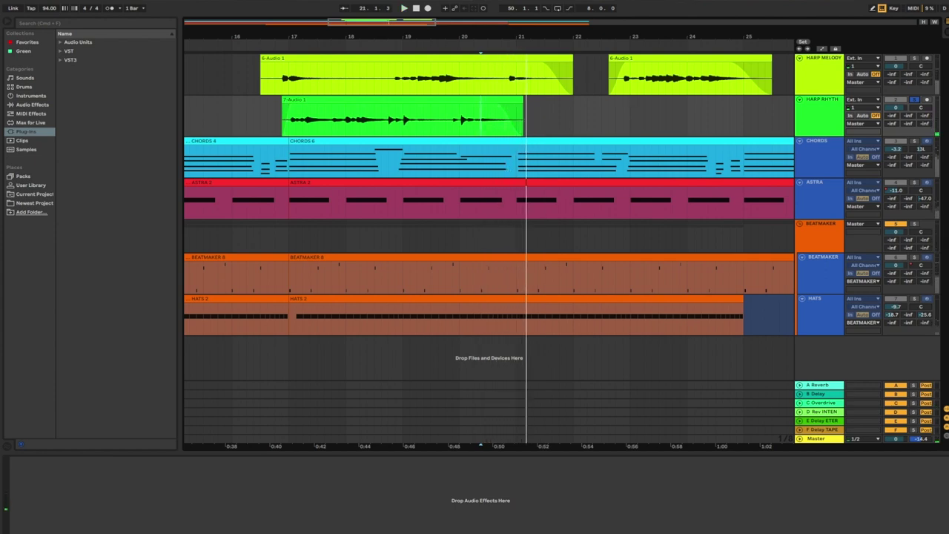
scroll(628, 120, down, 3)
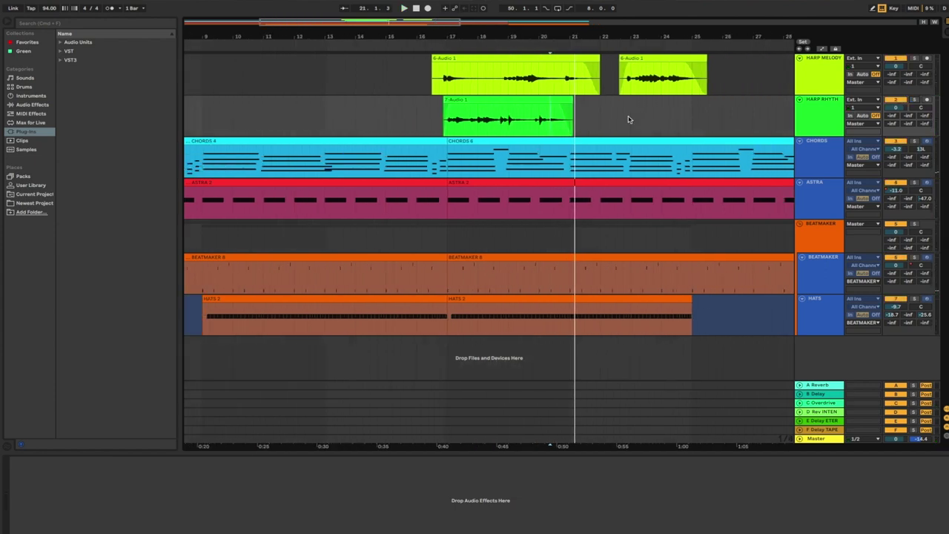
scroll(628, 119, down, 3)
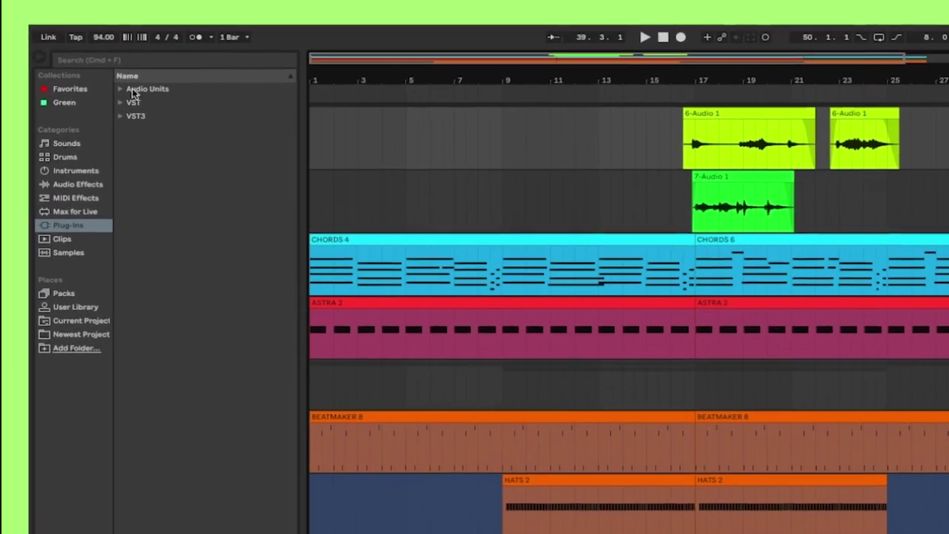
Search 'rx' and load iZotope RX 8 Voice De-noise onto the HARP MELODY track.
click(62, 26)
text(rx 8)
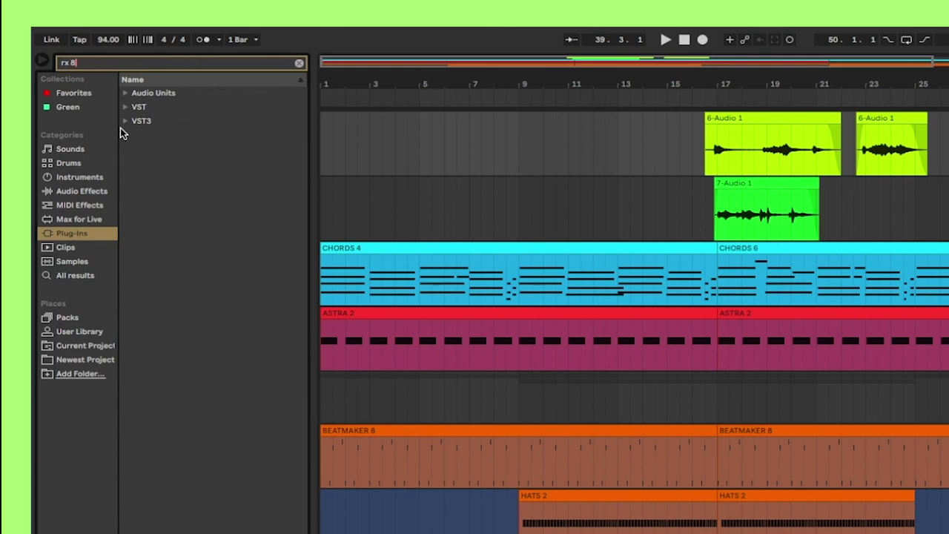
click(126, 121)
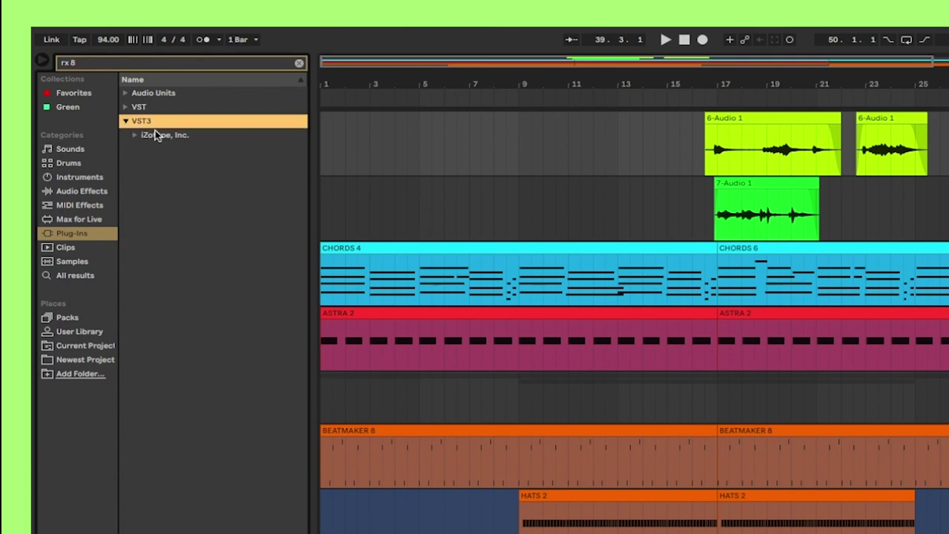
click(155, 136)
drag(214, 334, 745, 267)
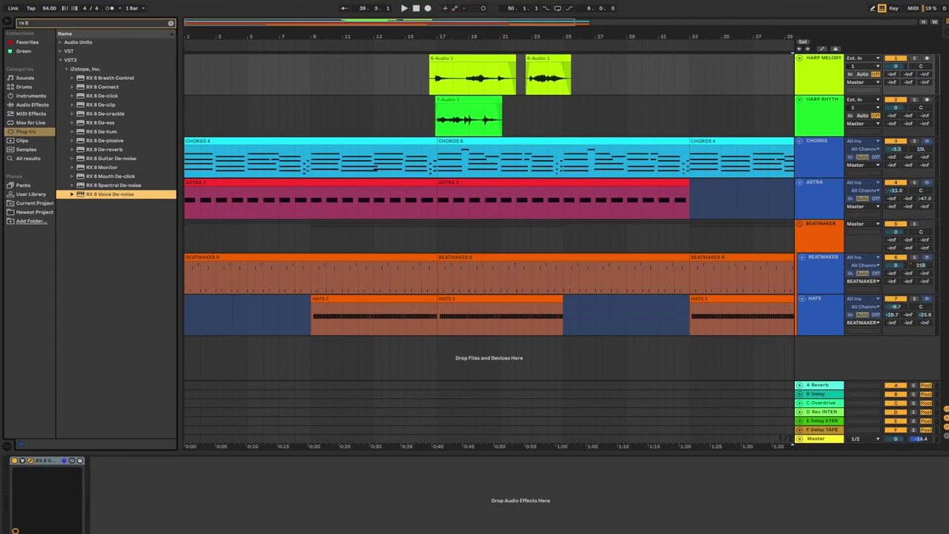
drag(279, 186, 558, 171)
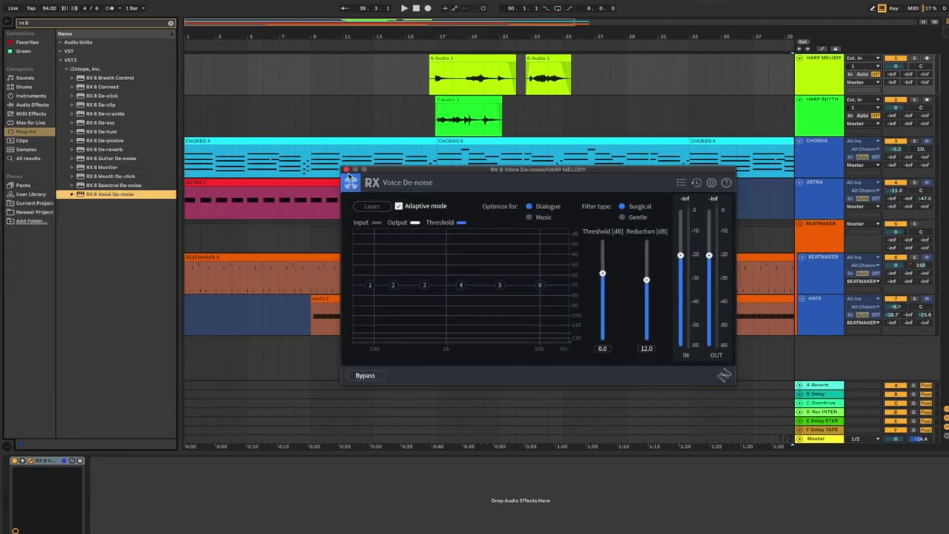
Close the RX window and load EQ Eight onto the HARP MELODY track.
click(345, 170)
click(27, 76)
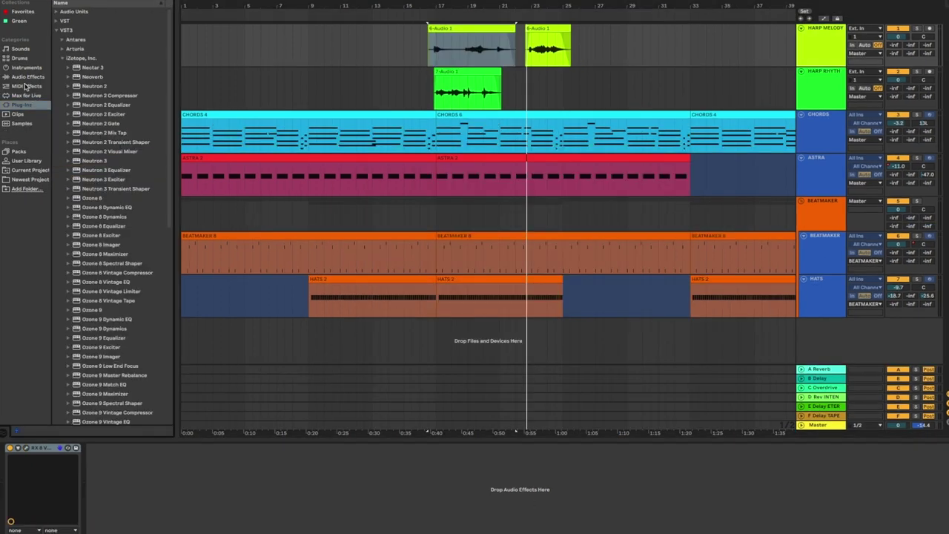
double_click(88, 142)
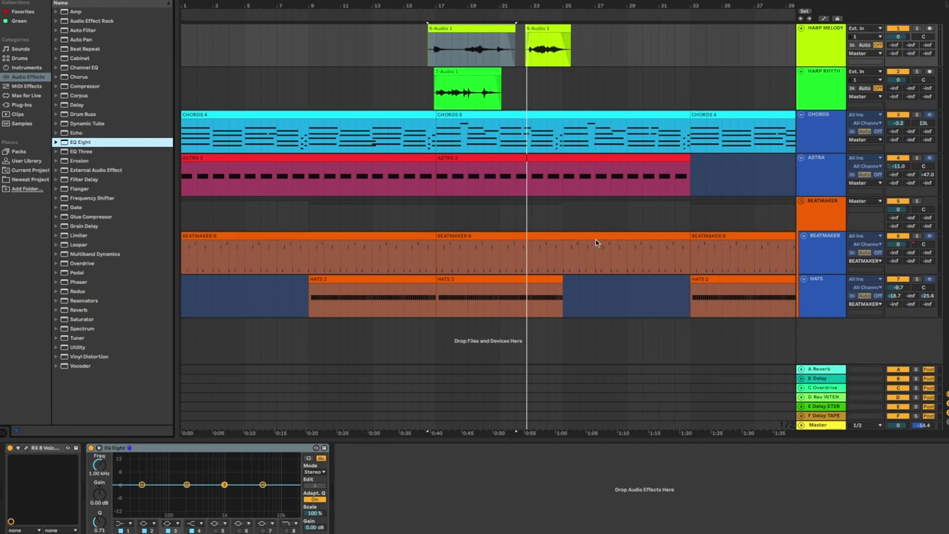
Solo HARP MELODY, play 6-Audio 1, and lower the third EQ band to about 495 Hz.
click(817, 38)
click(917, 29)
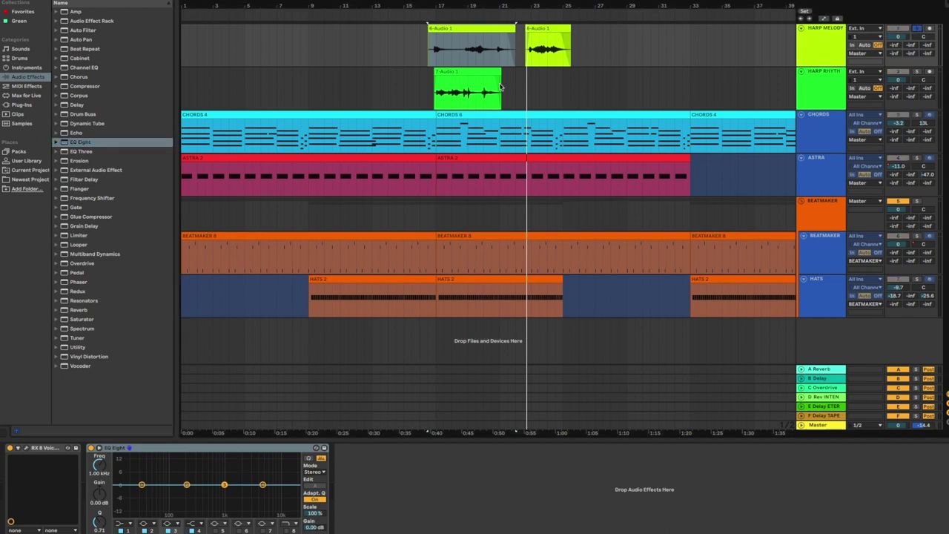
click(461, 34)
key(space)
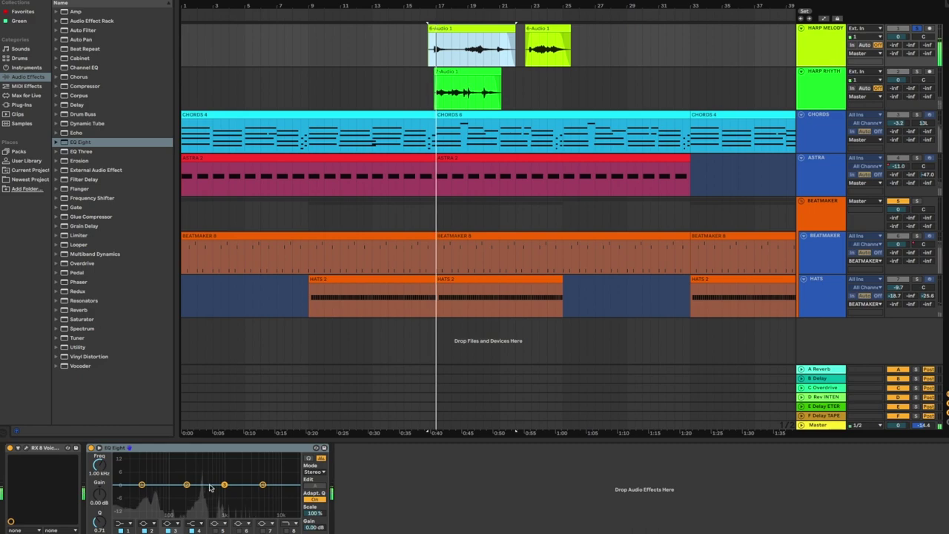
drag(211, 486, 207, 485)
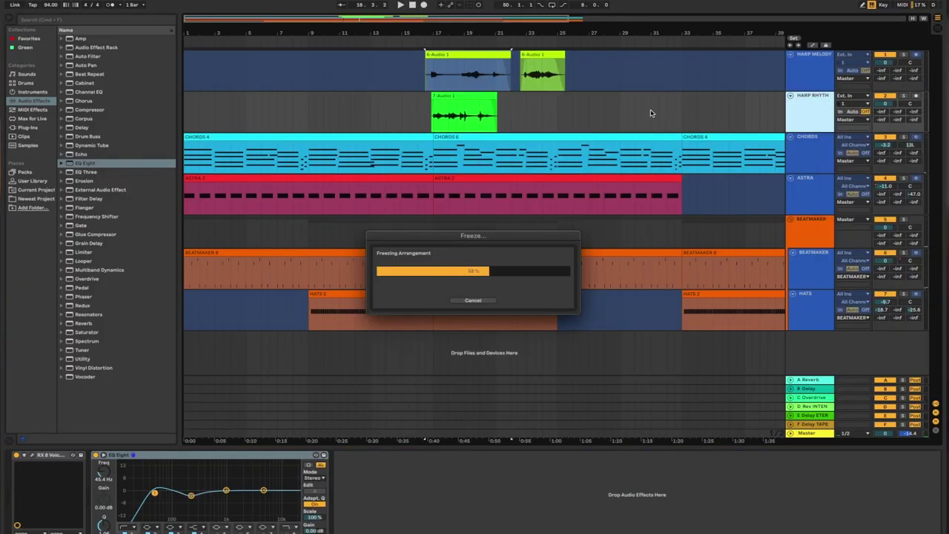
Freeze the harp tracks and fold the HARP RHYTHM track away.
right_click(805, 75)
click(816, 138)
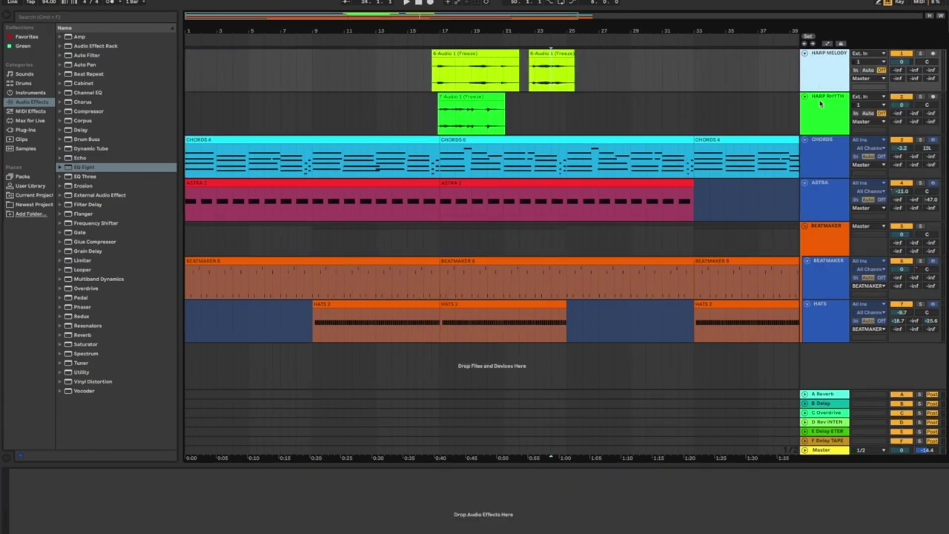
click(805, 97)
click(903, 99)
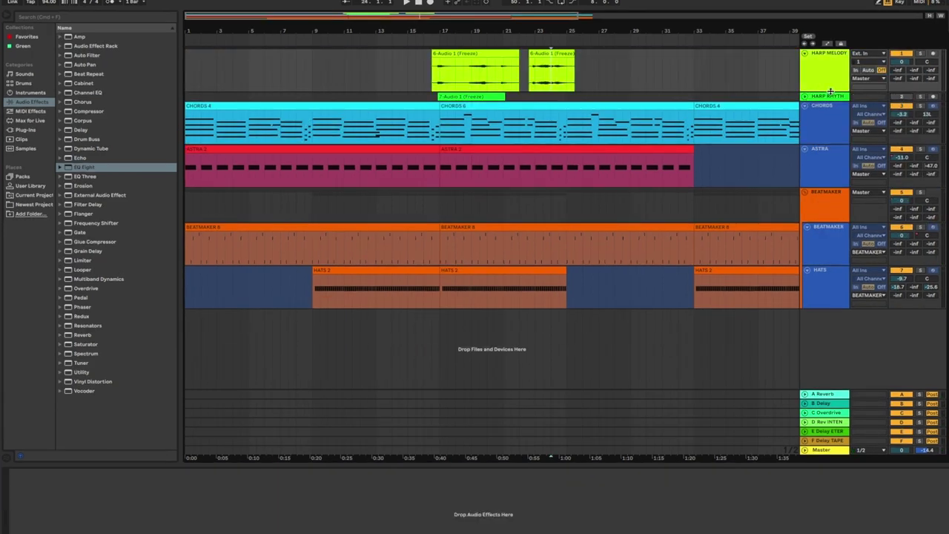
click(806, 97)
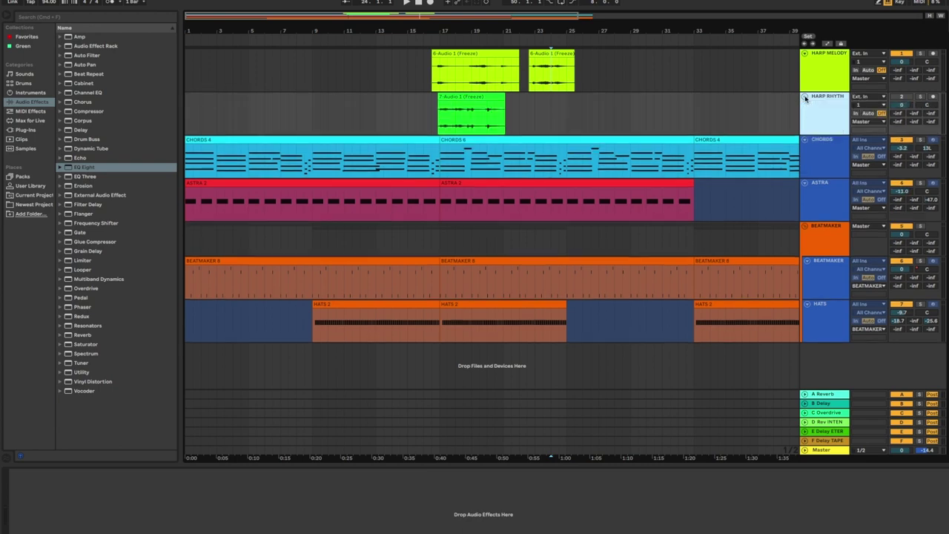
click(805, 97)
Play the arrangement from bar 15.3 with HARP MELODY selected.
click(822, 72)
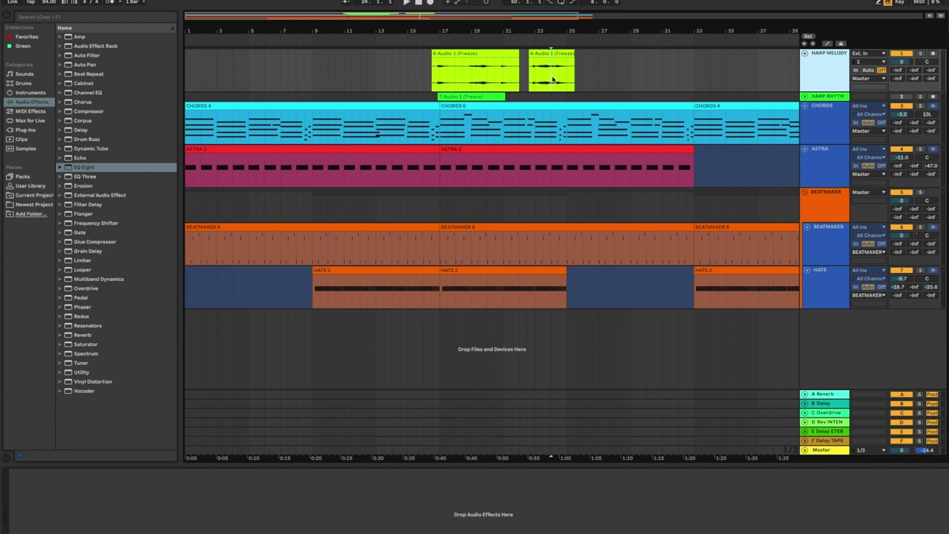
click(416, 64)
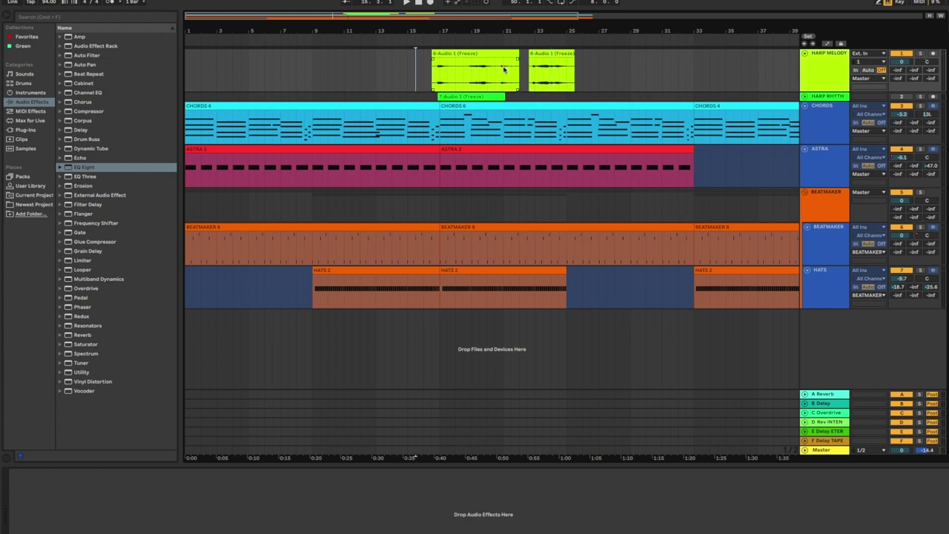
key(space)
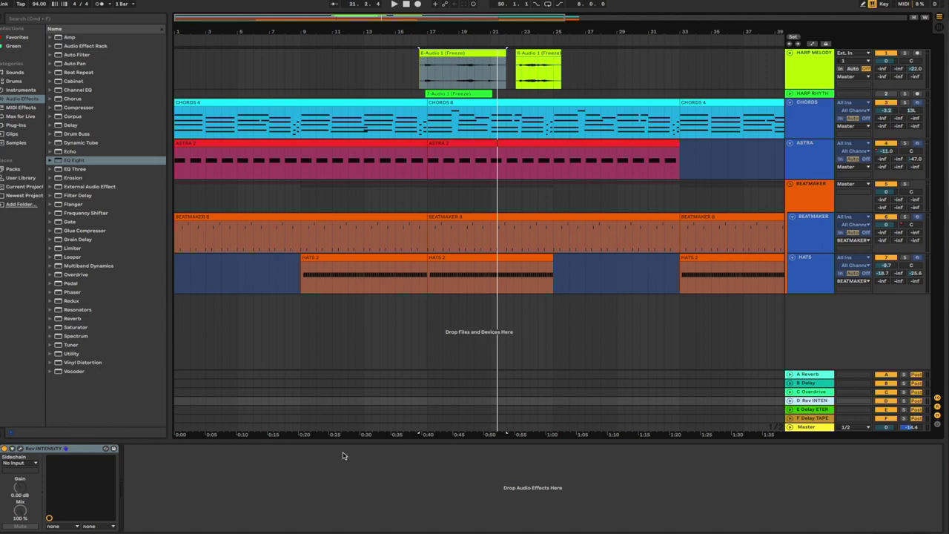
Open the Rev INTENSITY reverb editor, centre it, and show its preset list.
click(20, 448)
drag(251, 402, 480, 202)
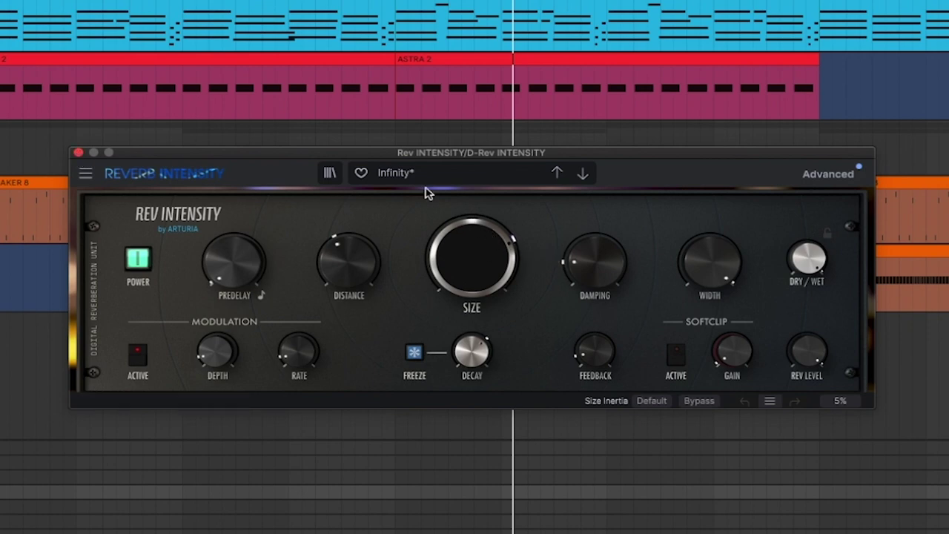
click(383, 172)
Close the reverb's preset list, keeping the Infinity preset.
mouse_move(417, 193)
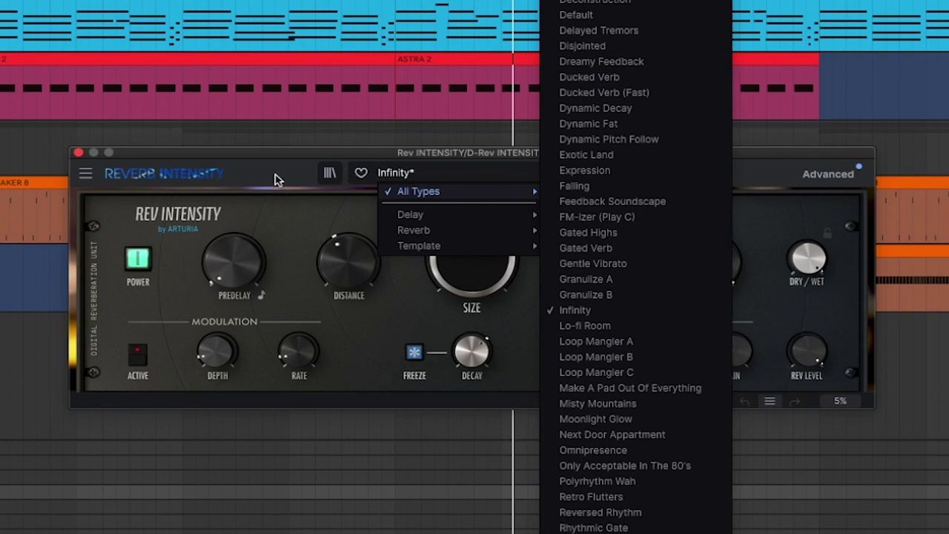
click(269, 174)
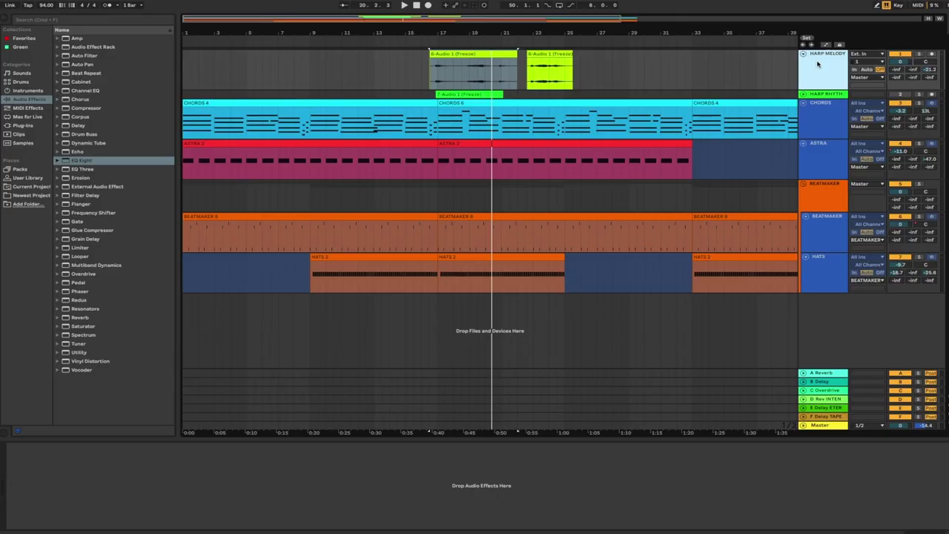
Duplicate the HARP MELODY track and select the copy.
right_click(817, 63)
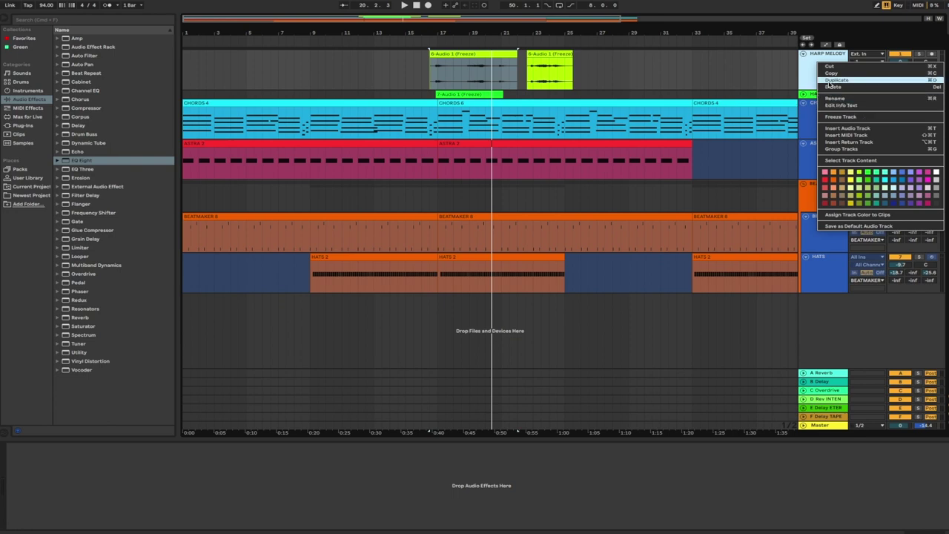
click(830, 80)
click(834, 80)
click(828, 119)
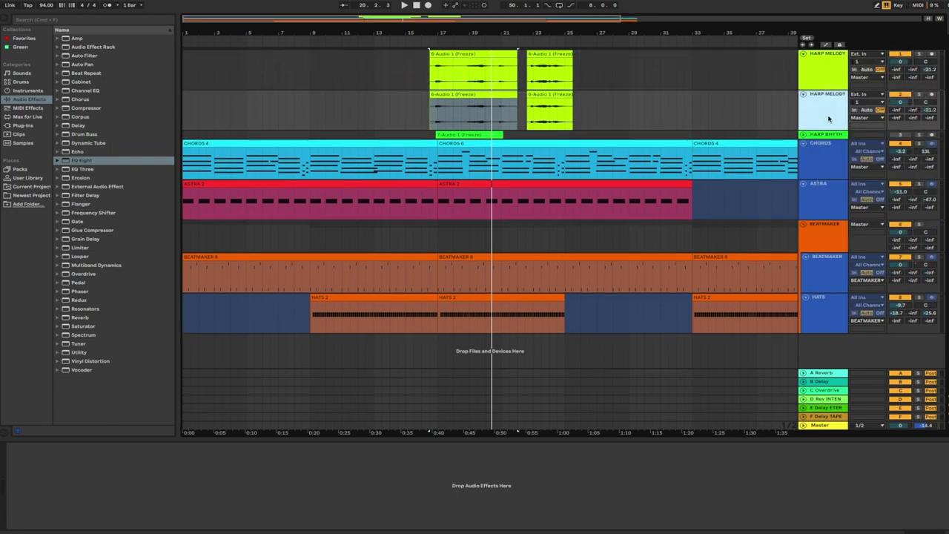
Consolidate the copy's two frozen clips into one with Cmd+J and play it back.
double_click(488, 97)
shift+click(545, 95)
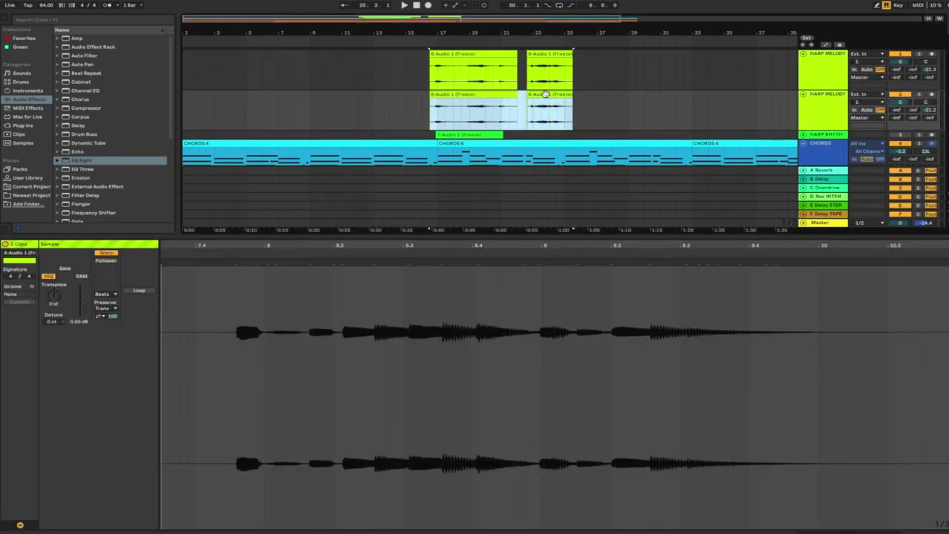
key(super+j)
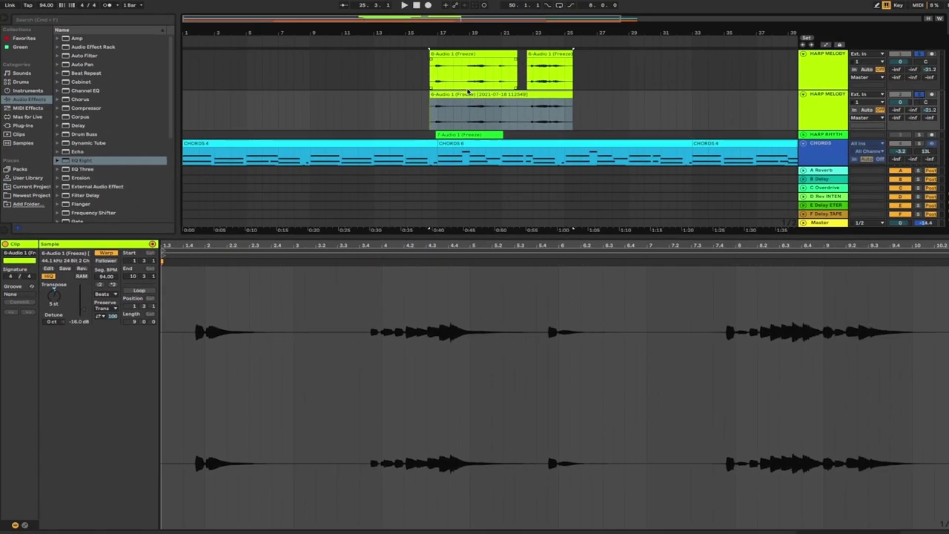
click(468, 93)
key(space)
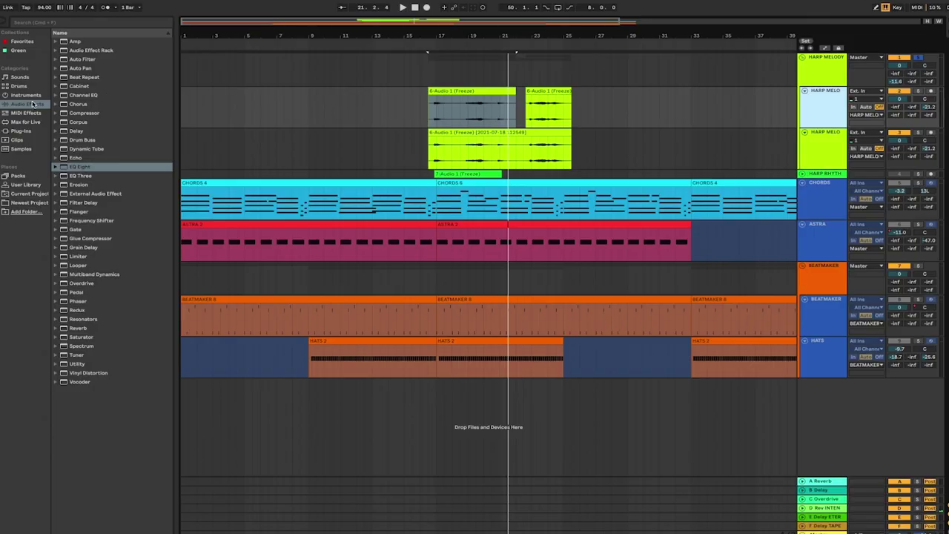
Load Arturia's Chorus JUN-6 from the Plug-Ins browser onto the HARP MELODY group track.
click(29, 132)
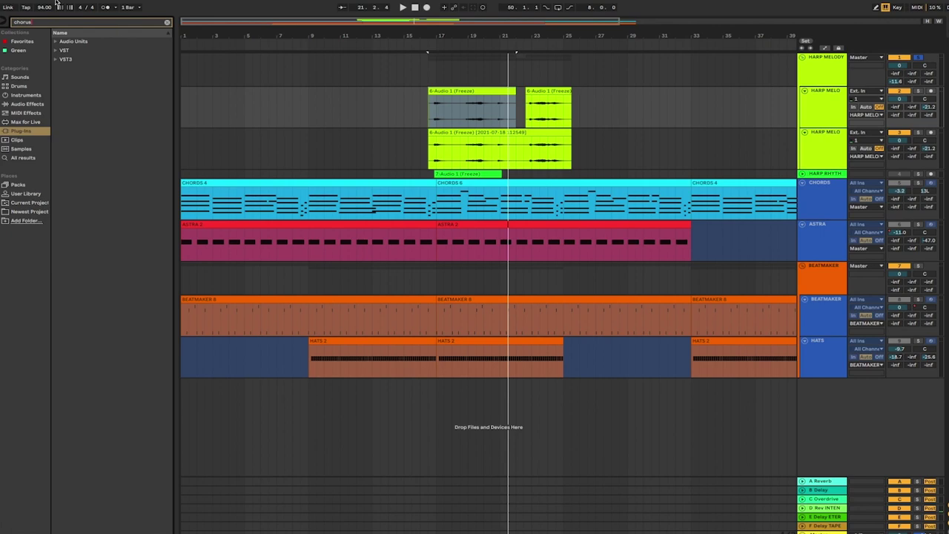
click(63, 69)
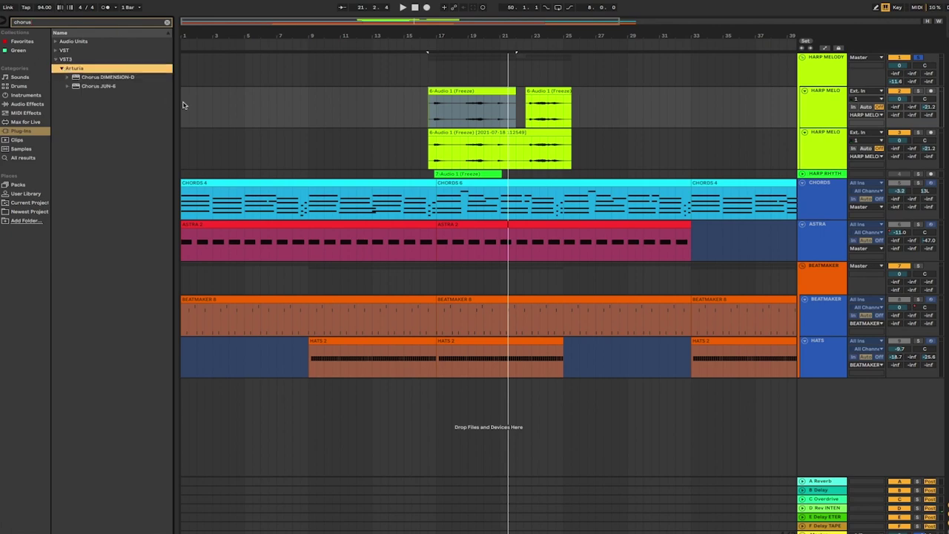
click(95, 86)
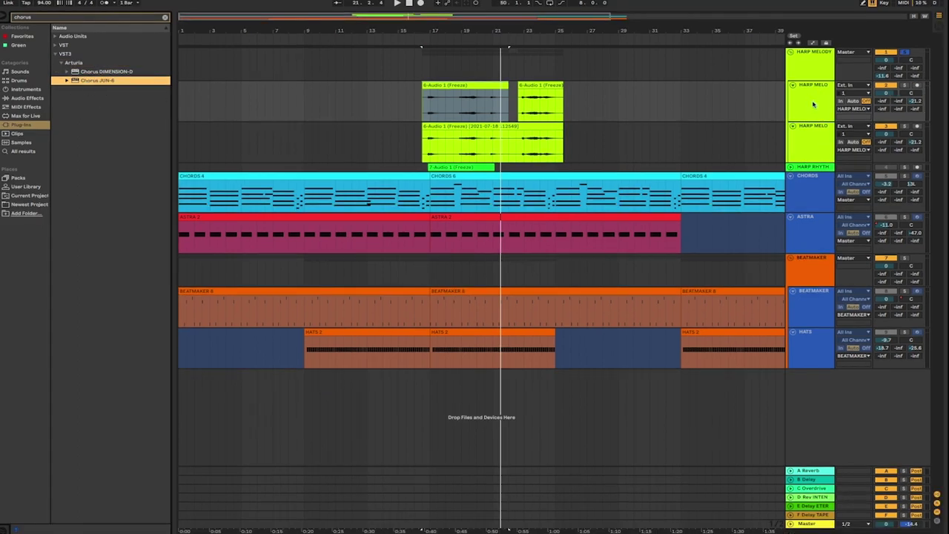
drag(247, 312, 811, 144)
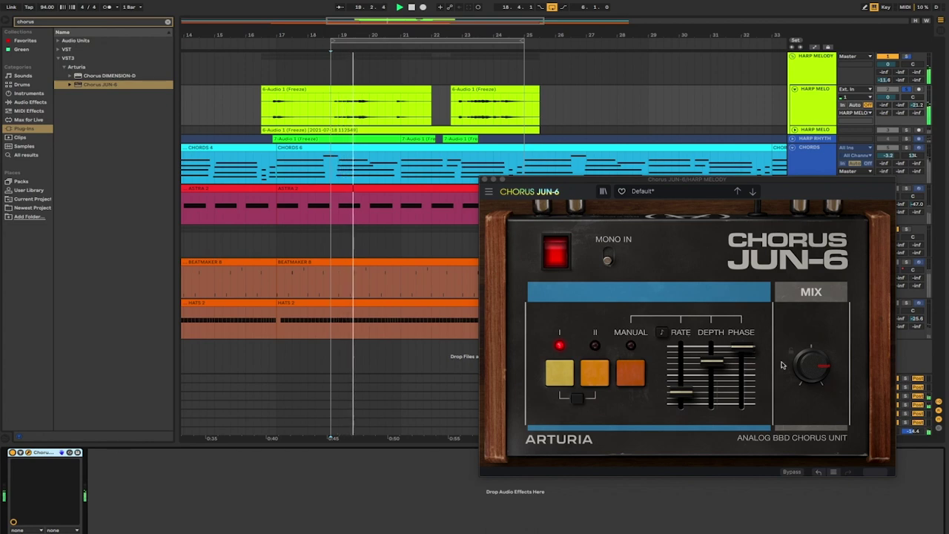
Switch Chorus JUN-6 to mode II and set its dry/wet mix to about 72.8%.
click(599, 372)
key(space)
key(space)
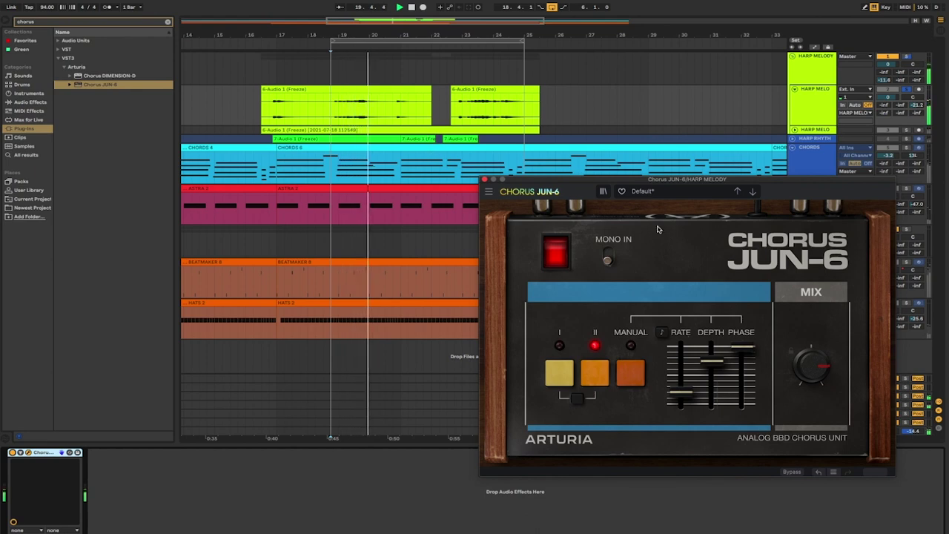
drag(812, 364, 787, 371)
key(space)
key(space)
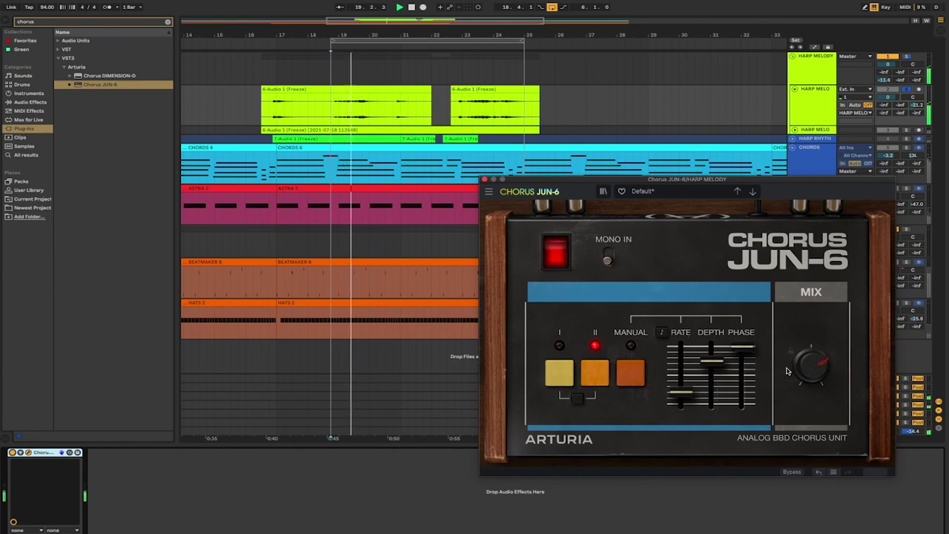
Lower the chorus phase slightly and set its rate to 6.82 Hz.
mouse_move(678, 398)
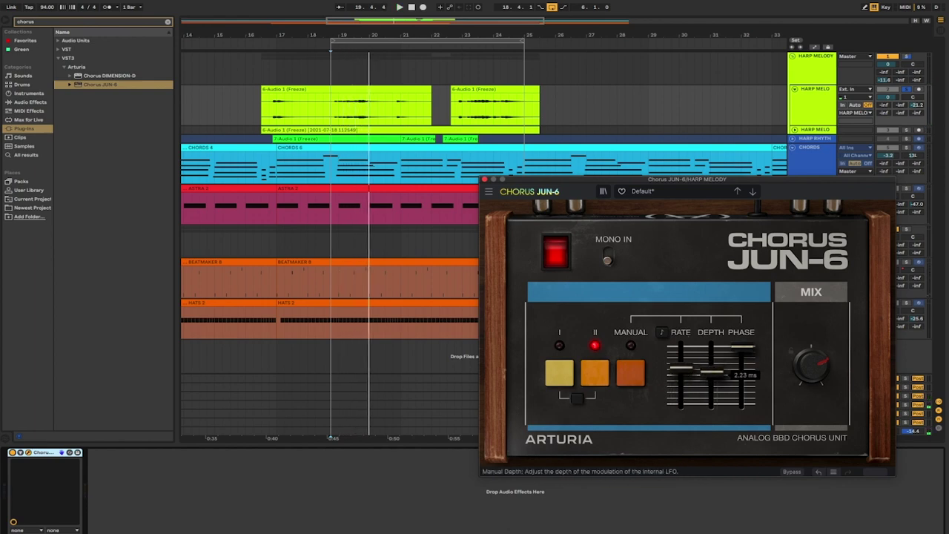
key(space)
key(space)
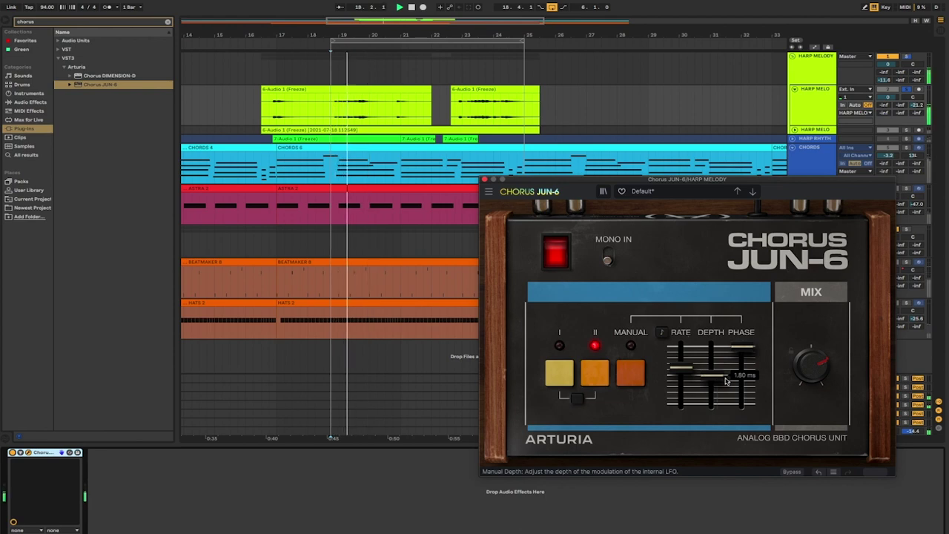
mouse_move(739, 359)
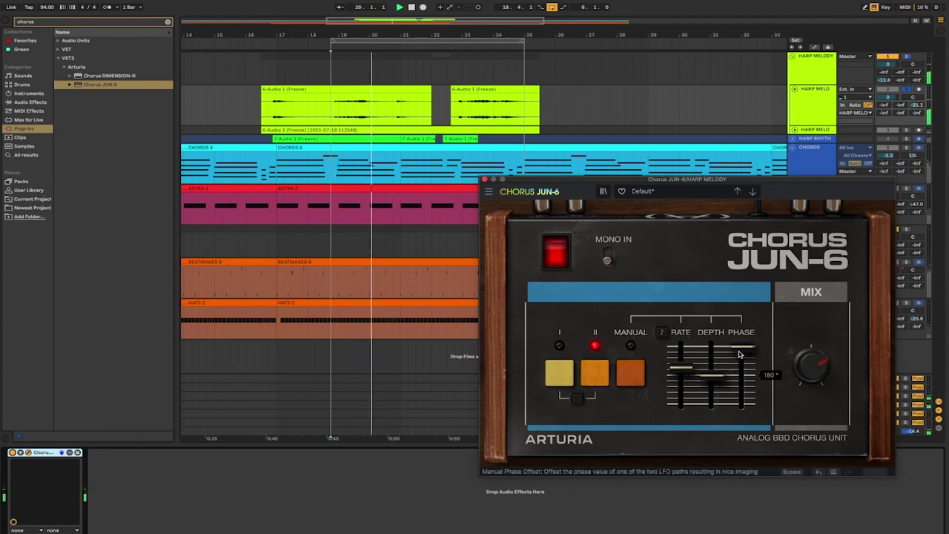
drag(742, 347, 742, 358)
key(space)
key(space)
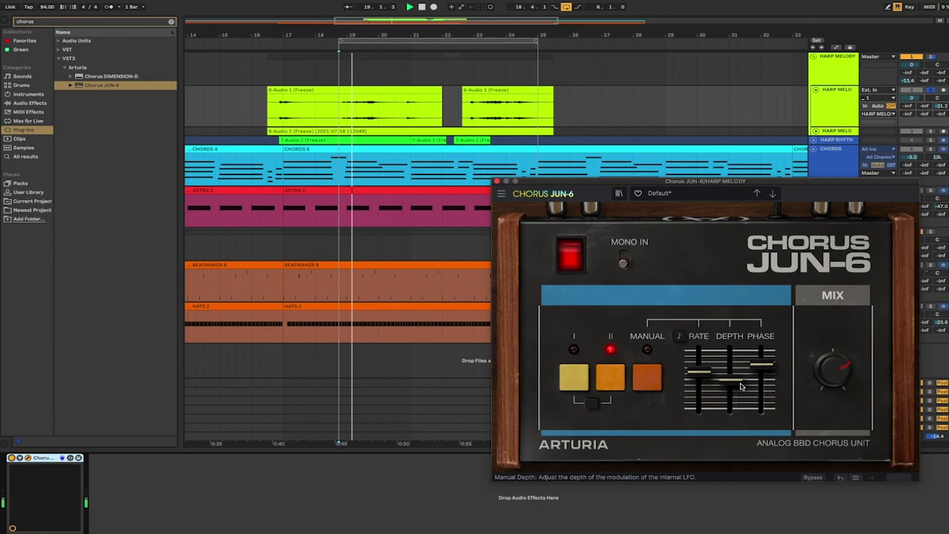
drag(710, 377, 704, 354)
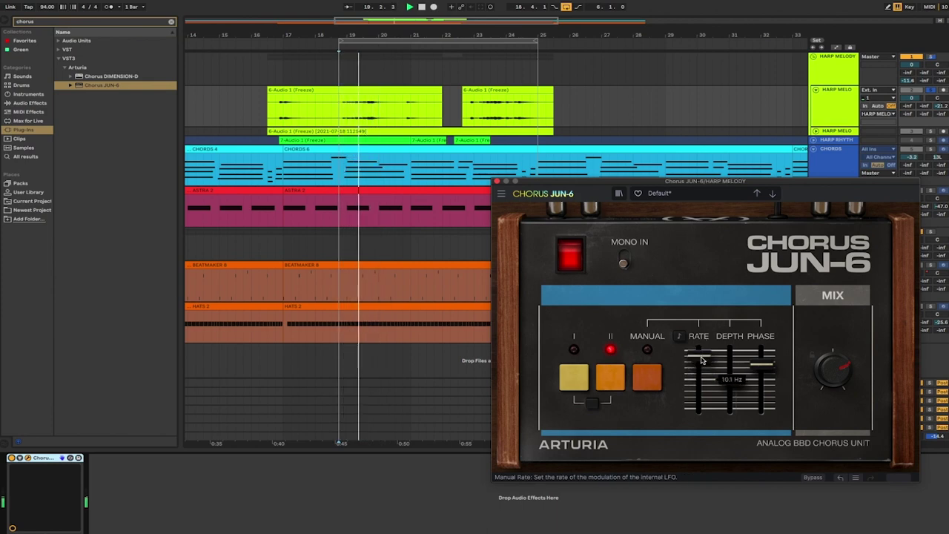
drag(700, 360, 703, 362)
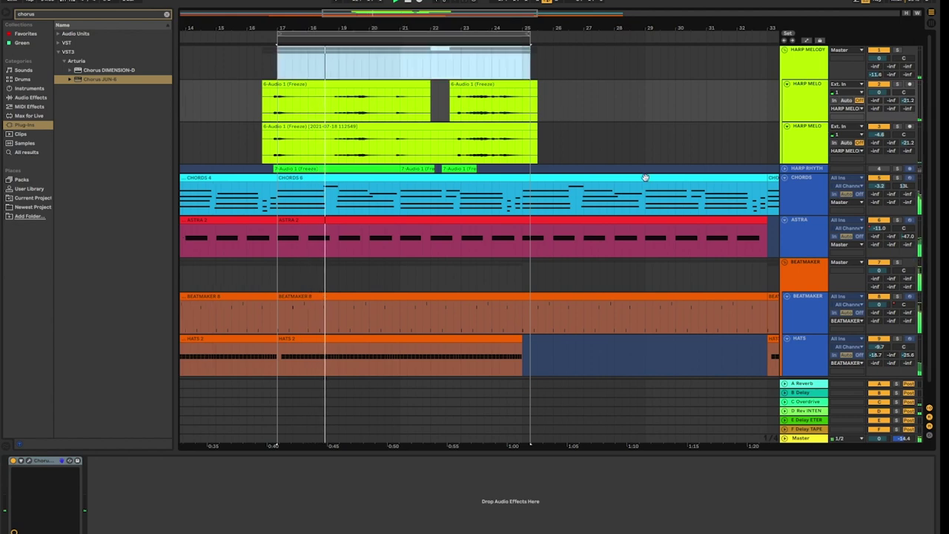
Scroll right and up to view the Delay Eternity editor with its Ping-Pong Lofi preset.
scroll(641, 174, right, 1)
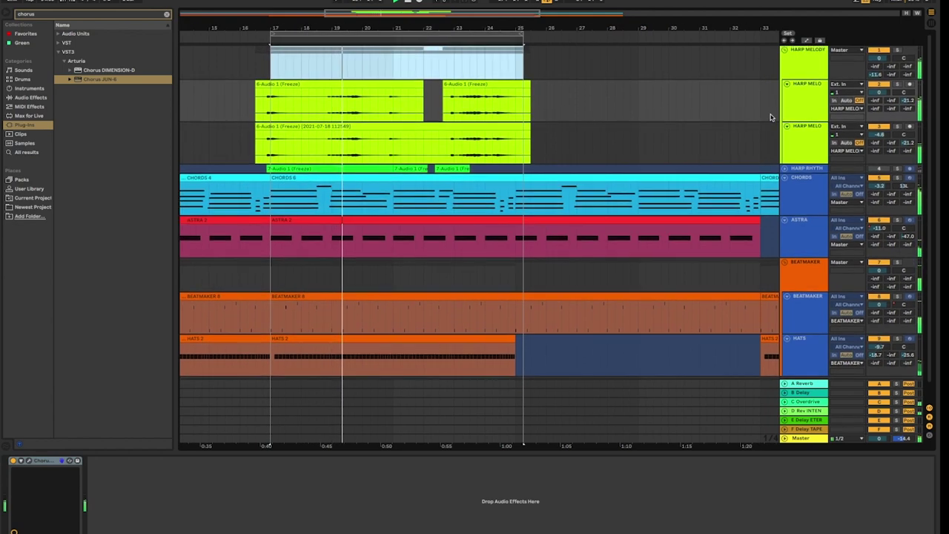
scroll(778, 118, up, 1)
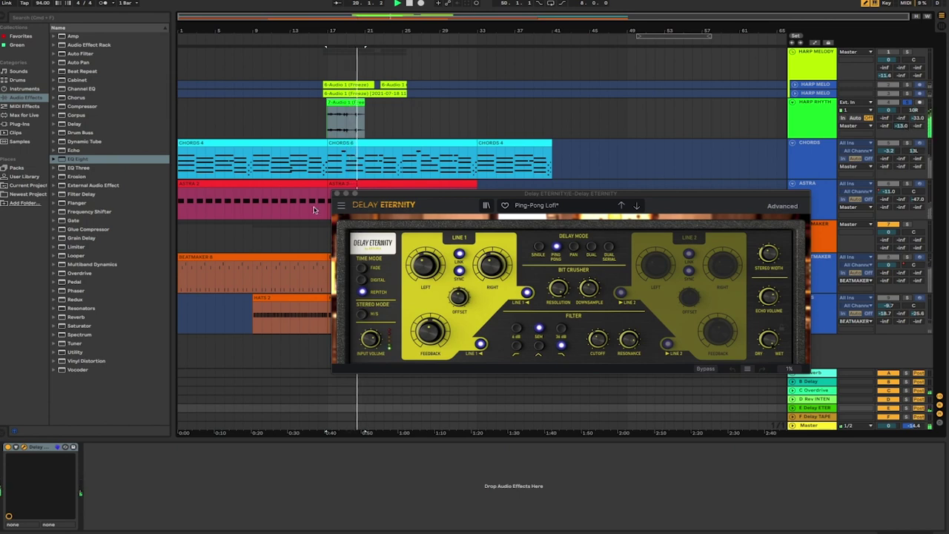
Close Delay Eternity and select the frozen clip on the HARP RHYTHM track.
click(338, 194)
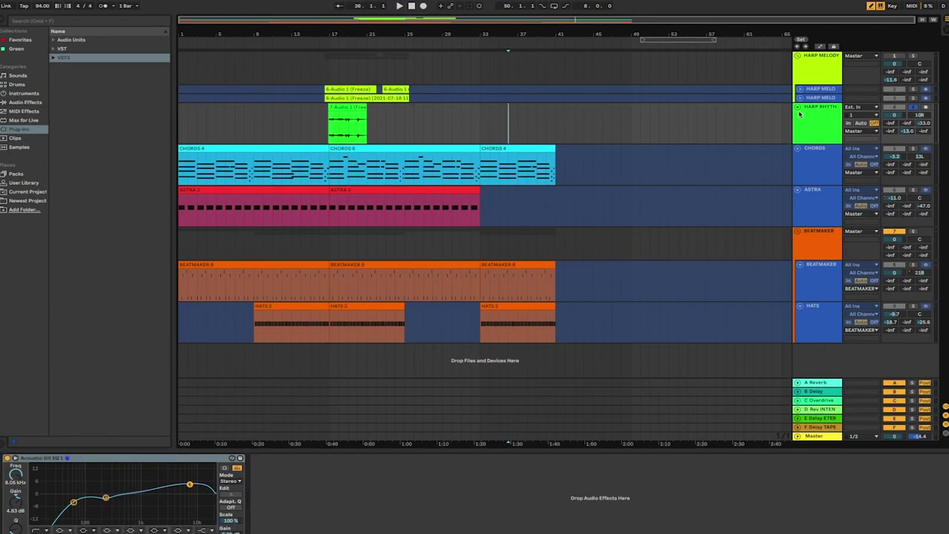
click(840, 117)
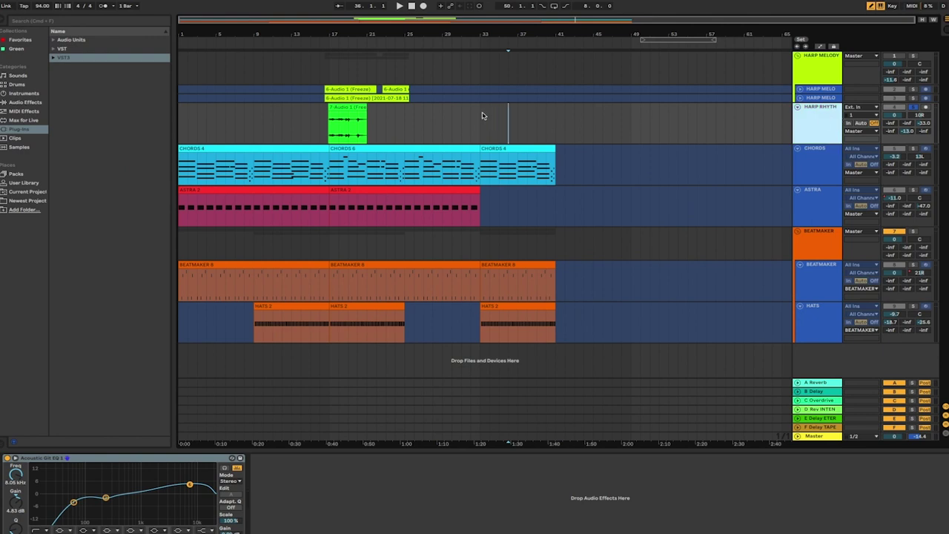
click(339, 107)
Search 'flang' in the plug-ins and load Arturia's Flanger BL-20 onto HARP RHYTHM.
click(122, 21)
text(fl)
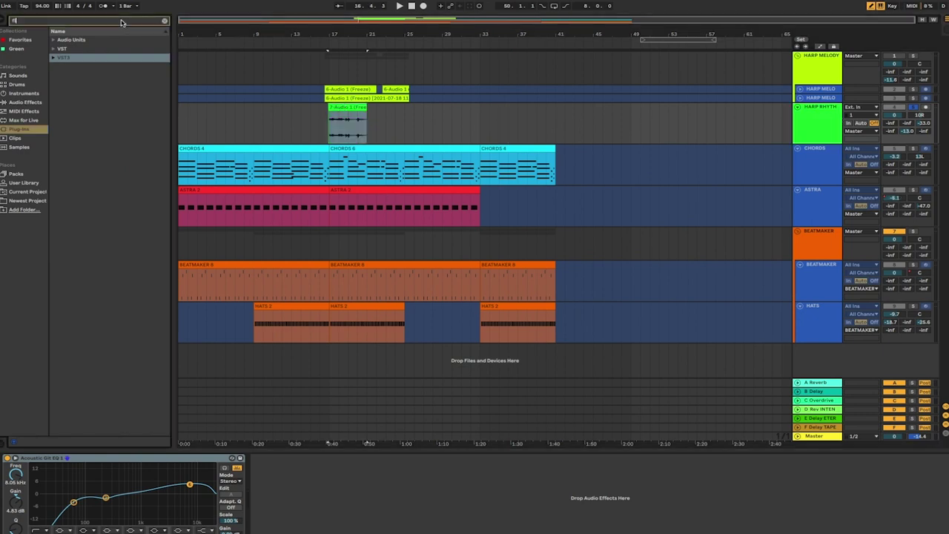
text(anger)
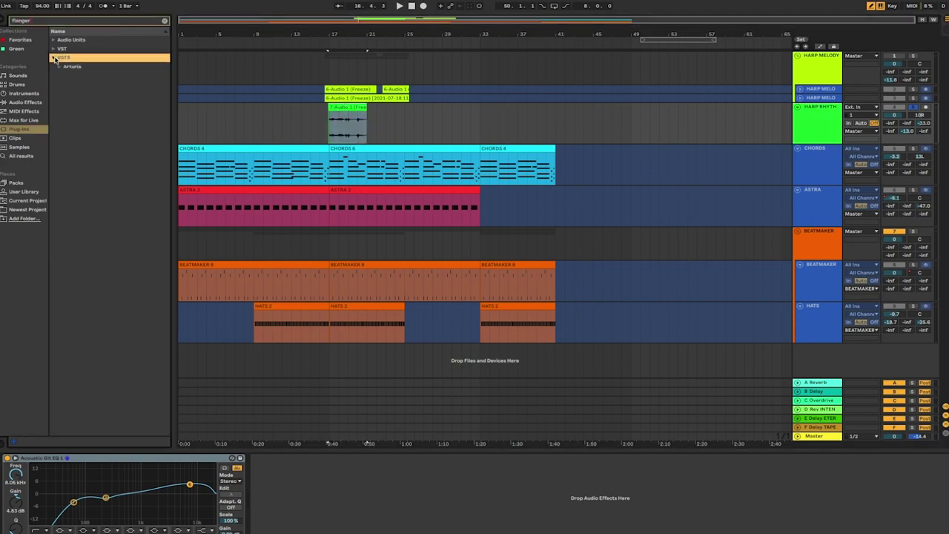
click(78, 67)
click(79, 75)
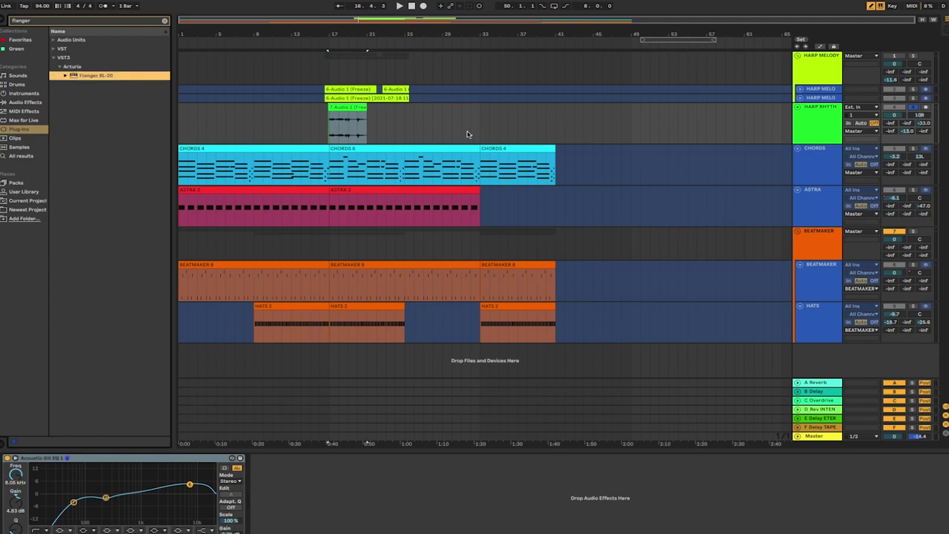
key(Return)
drag(267, 320, 677, 196)
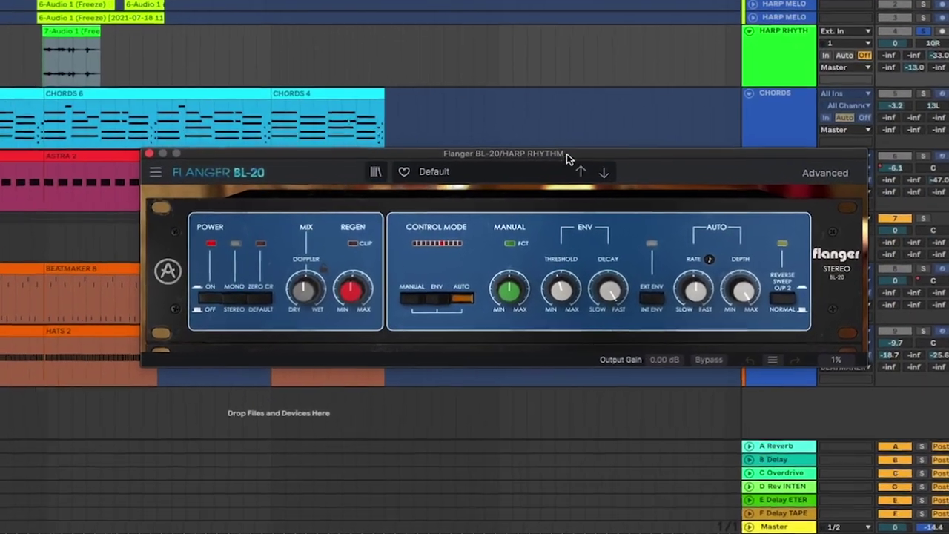
Keep Flanger BL-20's Default preset and raise its dry/wet mix from 50% to 58%.
click(506, 165)
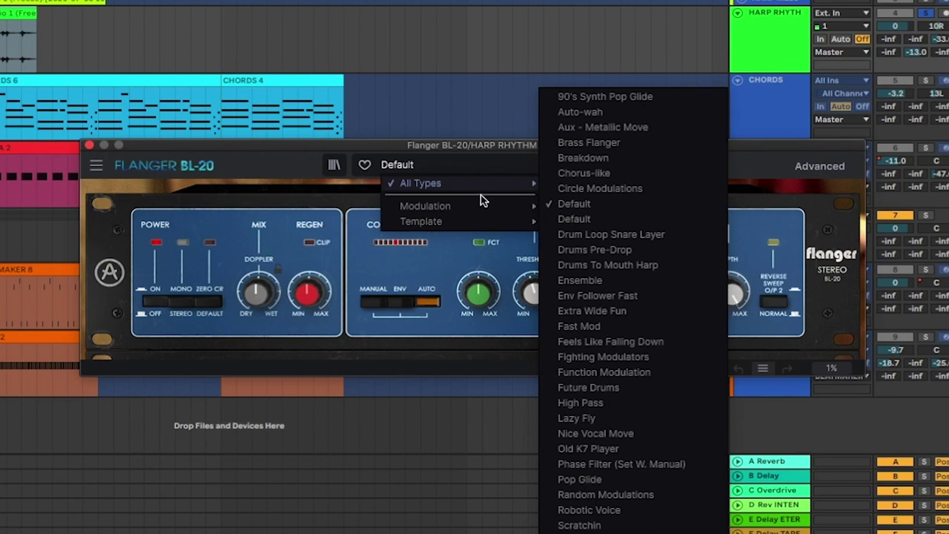
mouse_move(483, 206)
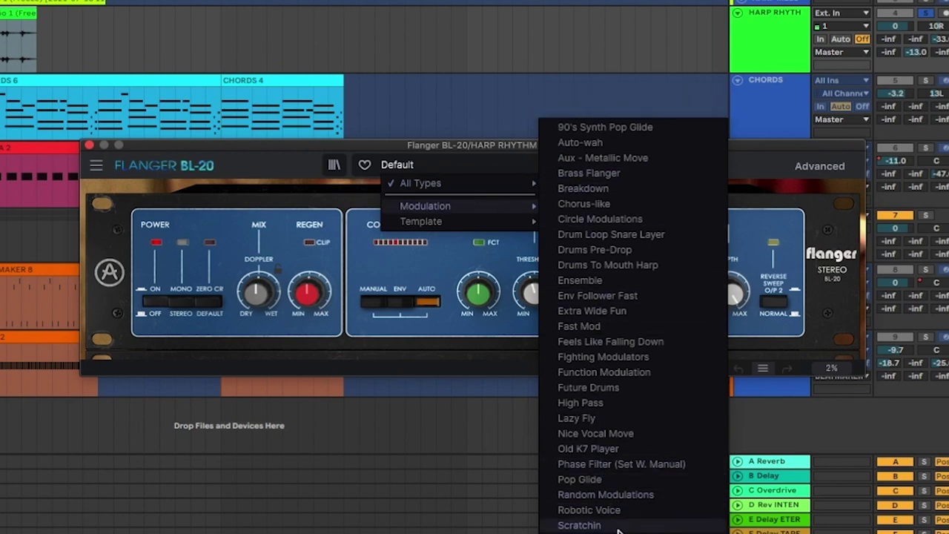
click(258, 167)
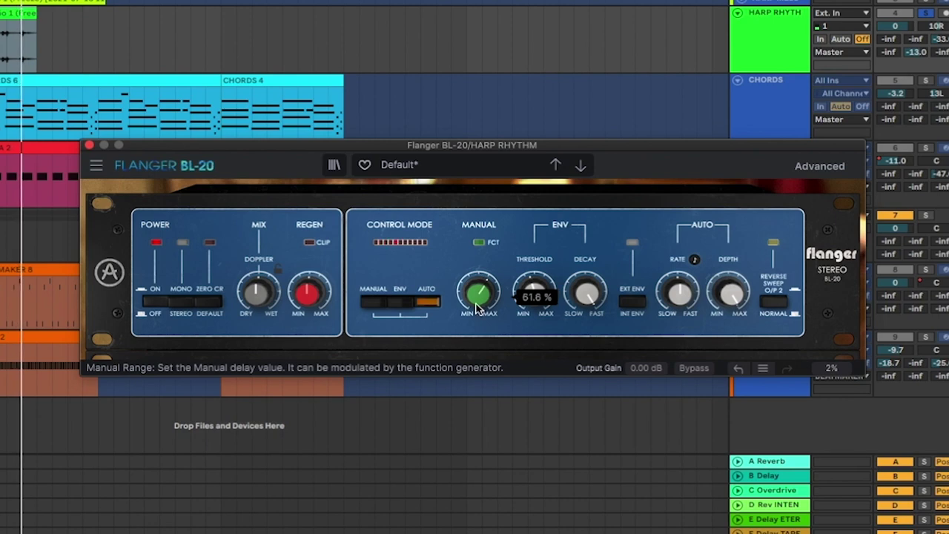
drag(263, 303, 262, 298)
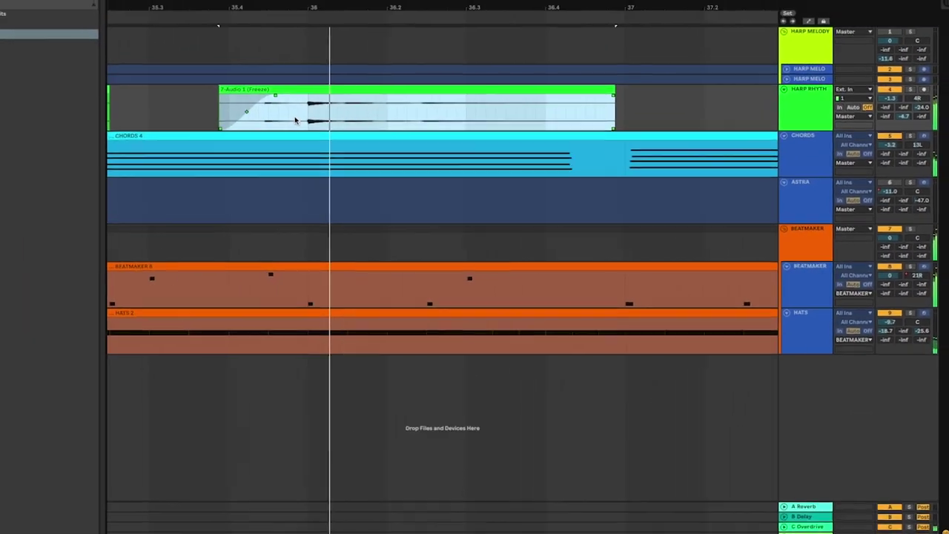
Add a fade-out to the second HARP RHYTHM clip and nudge the last clip later.
key(minus)
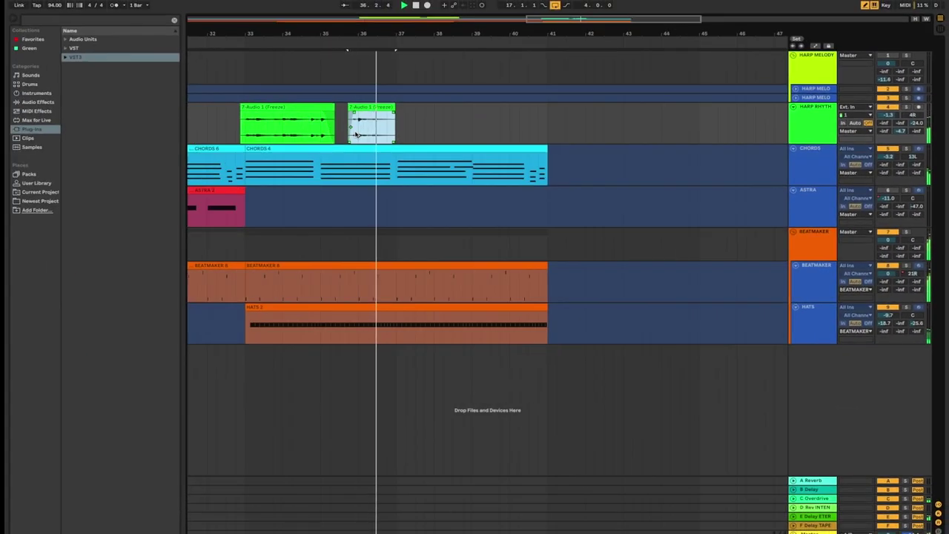
click(226, 122)
scroll(403, 131, left, 3)
scroll(403, 131, left, 4)
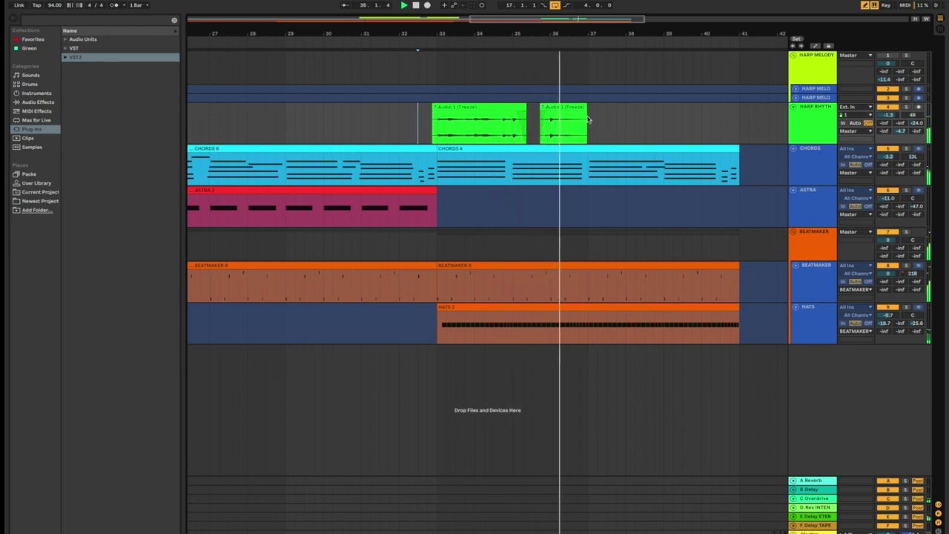
drag(585, 109, 579, 108)
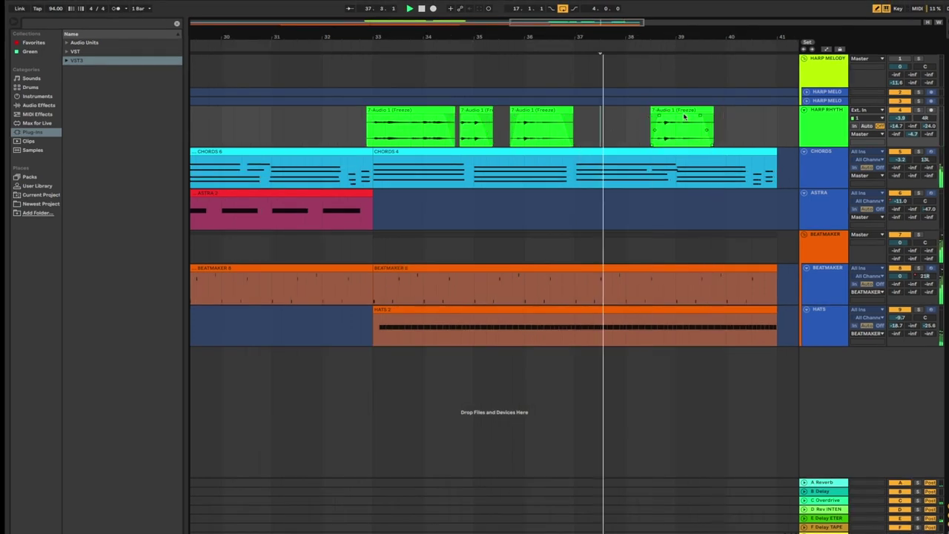
drag(684, 116, 696, 116)
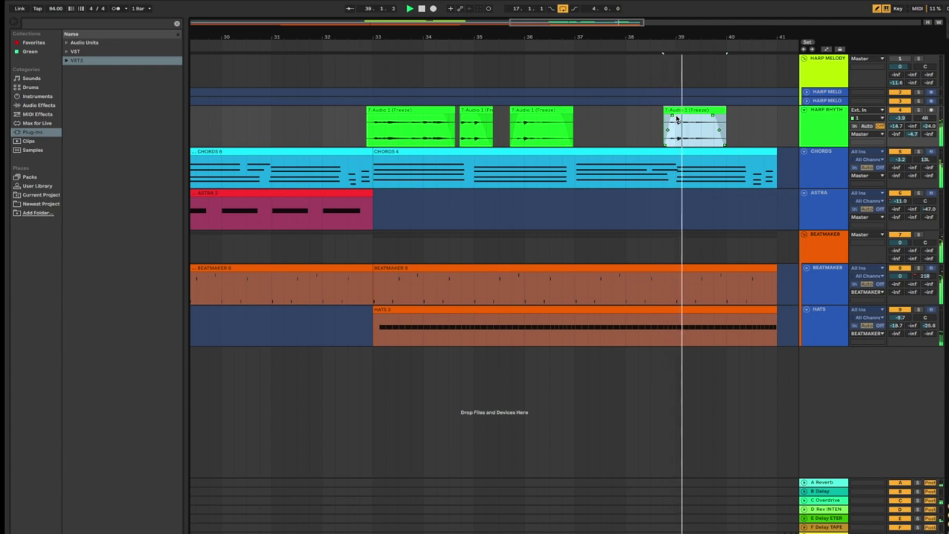
Select bars 35–39 on the ruler as a time range over the harp clips.
scroll(574, 139, down, 5)
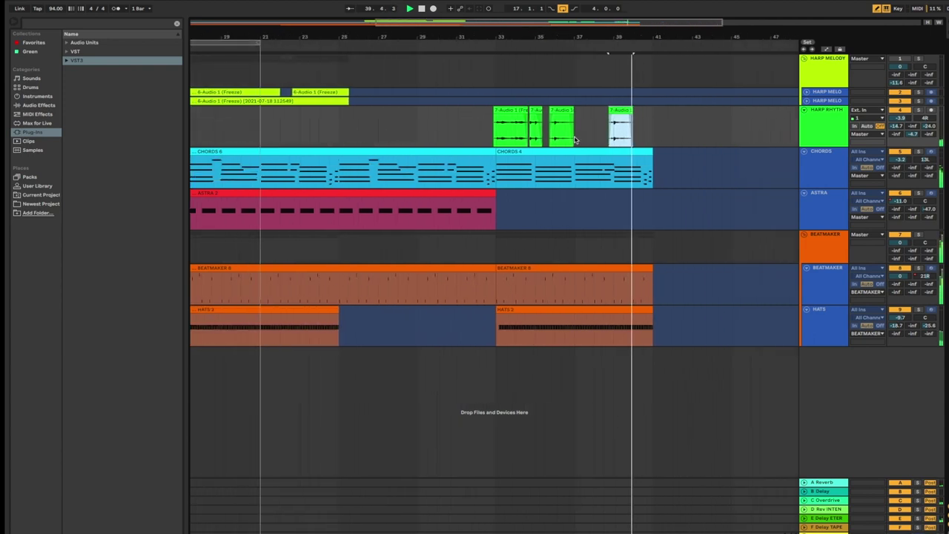
click(481, 135)
drag(412, 43, 652, 43)
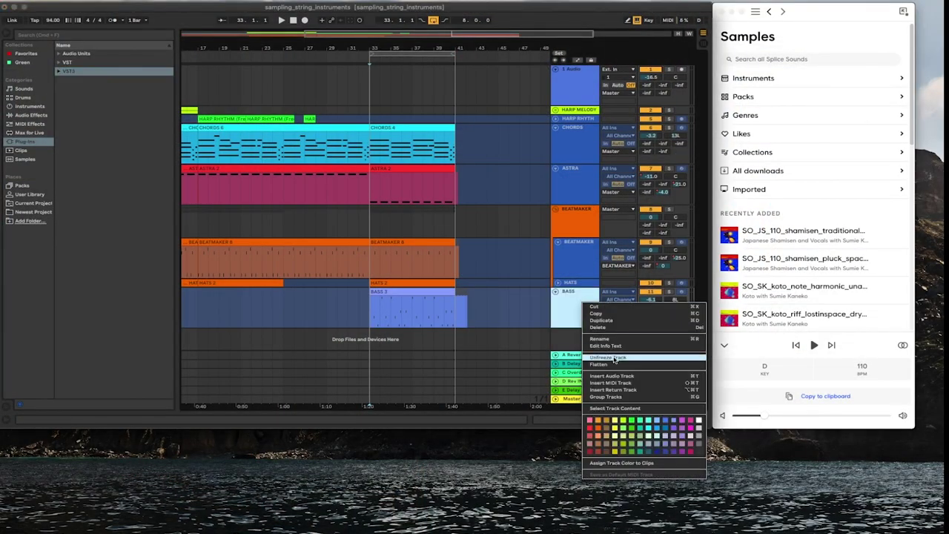
Insert MIDI track 12, load the Splice Bridge VST3 on it via 'bridge' search, and bring Splice forward.
click(610, 382)
click(76, 36)
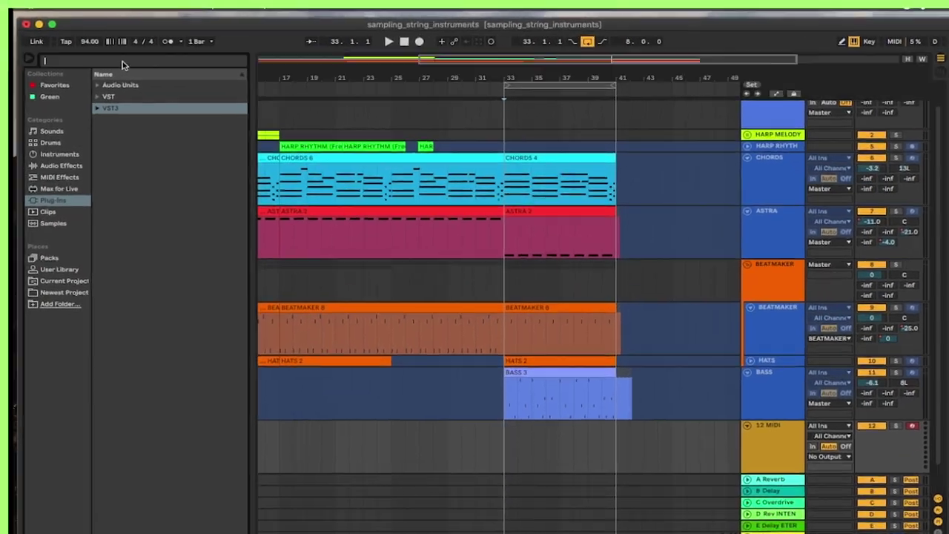
text(bridge)
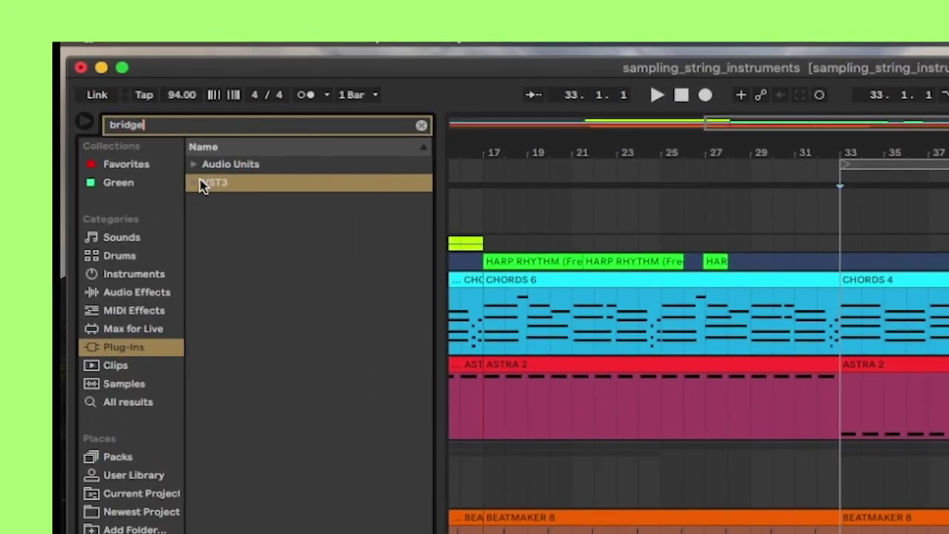
click(200, 182)
double_click(267, 219)
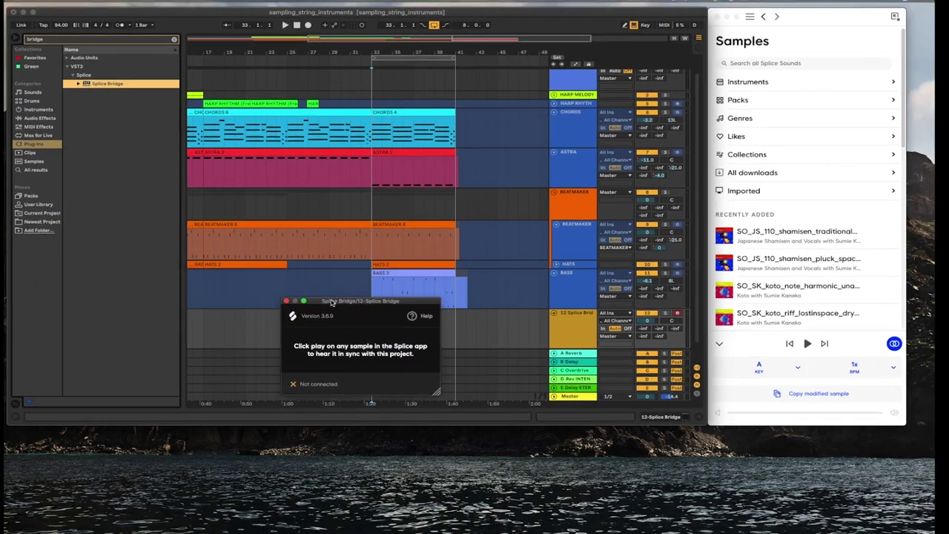
drag(361, 329, 273, 334)
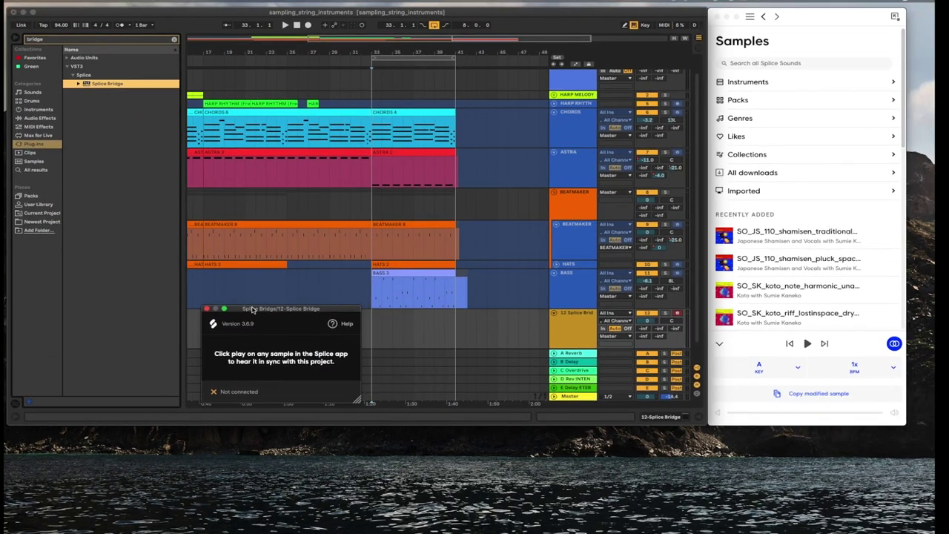
click(830, 33)
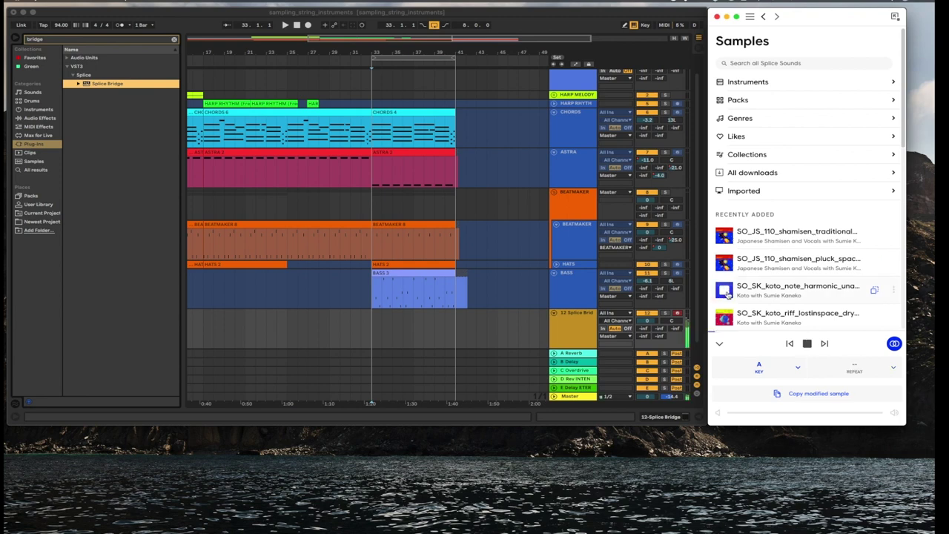
Preview the string stack, strings pulloff and shamisen pluck samples in sync, then return to Live.
scroll(801, 282, down, 3)
click(726, 317)
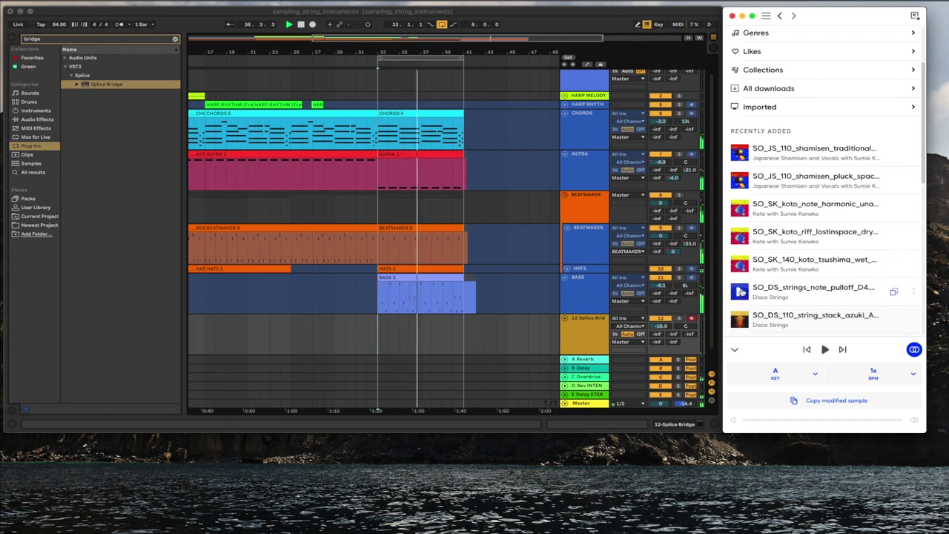
click(740, 291)
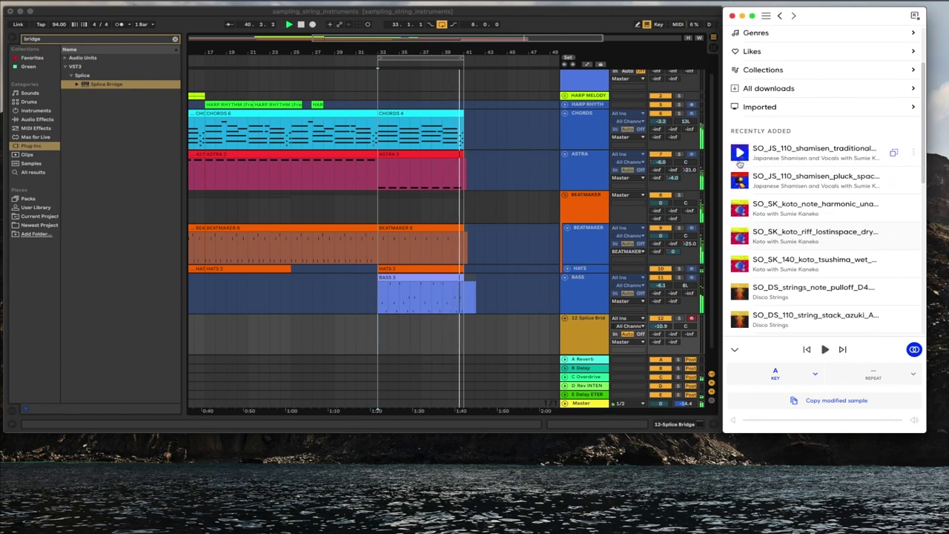
click(740, 180)
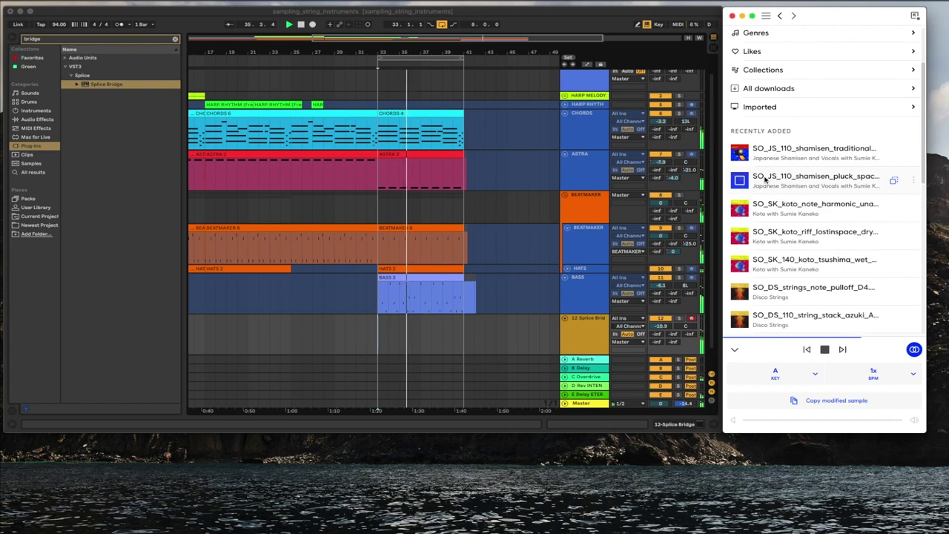
click(500, 289)
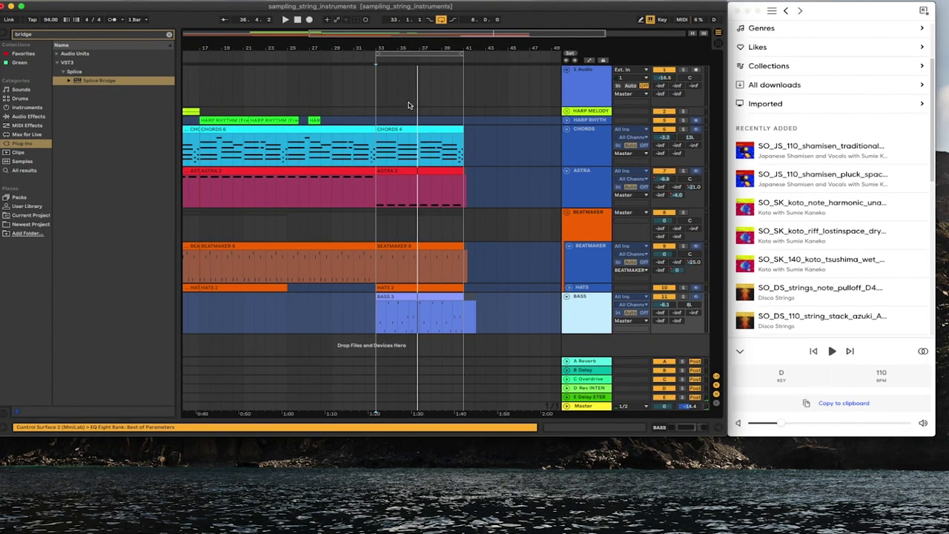
Place the shamisen pluck at bar 33, set track volume to -17.5 dB, and duplicate it to bar 41.
drag(407, 106, 390, 96)
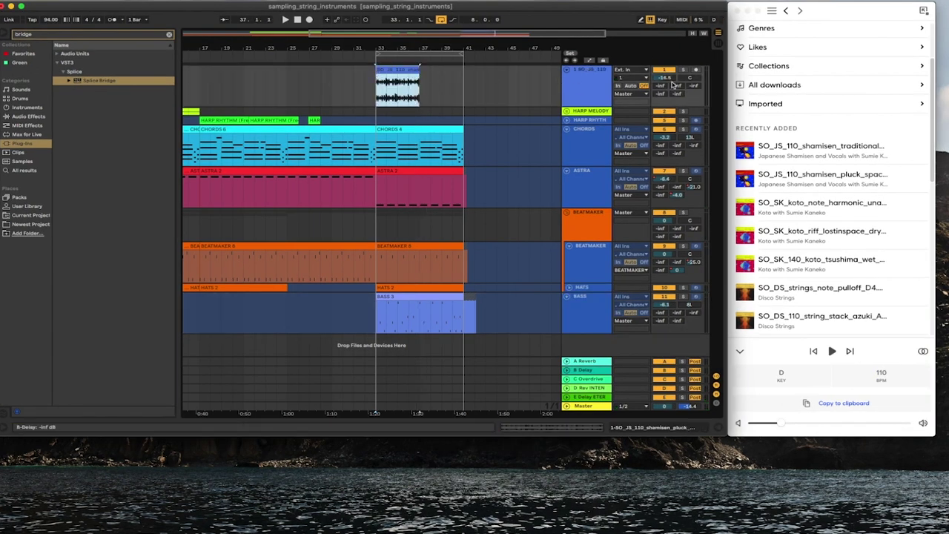
drag(663, 78, 664, 82)
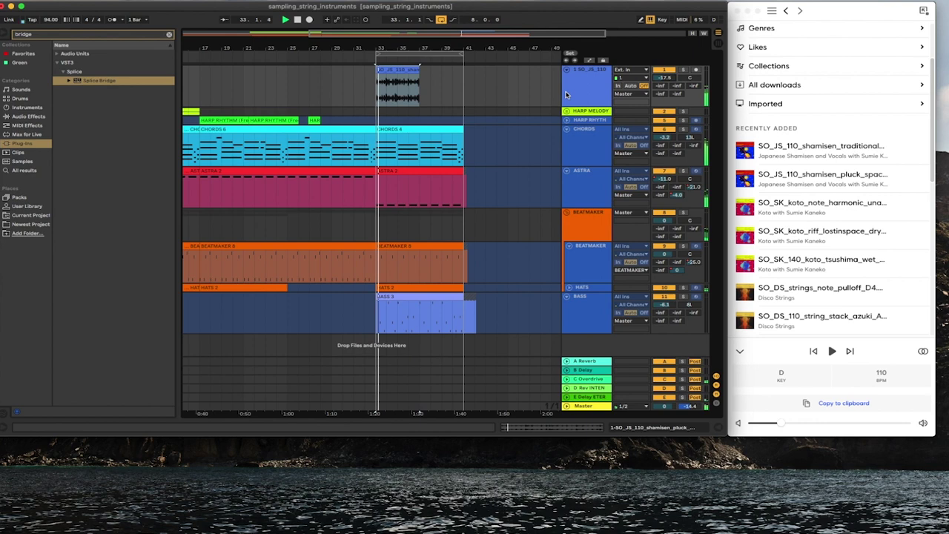
click(412, 74)
key(super+d)
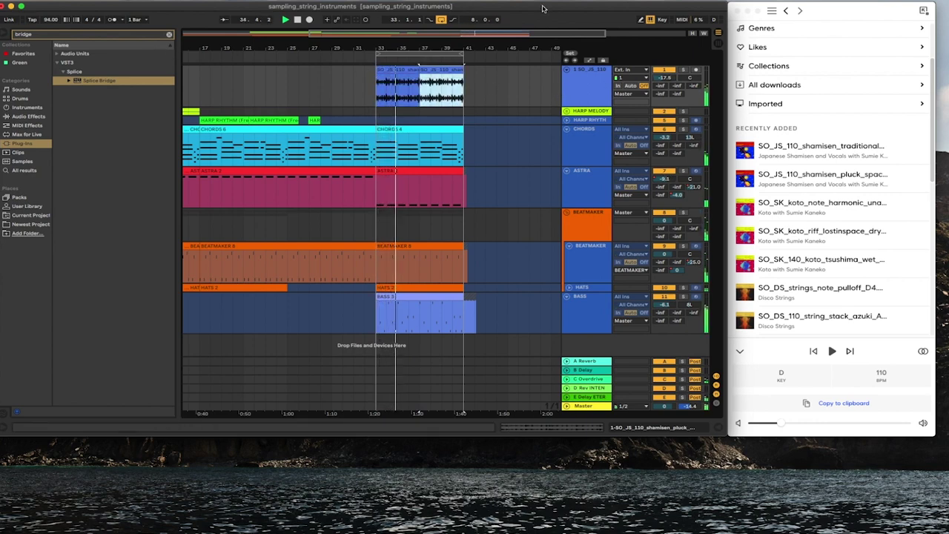
Make the Live window full screen and consolidate the shamisen clips into one clip with Cmd+J.
drag(305, 7, 310, 8)
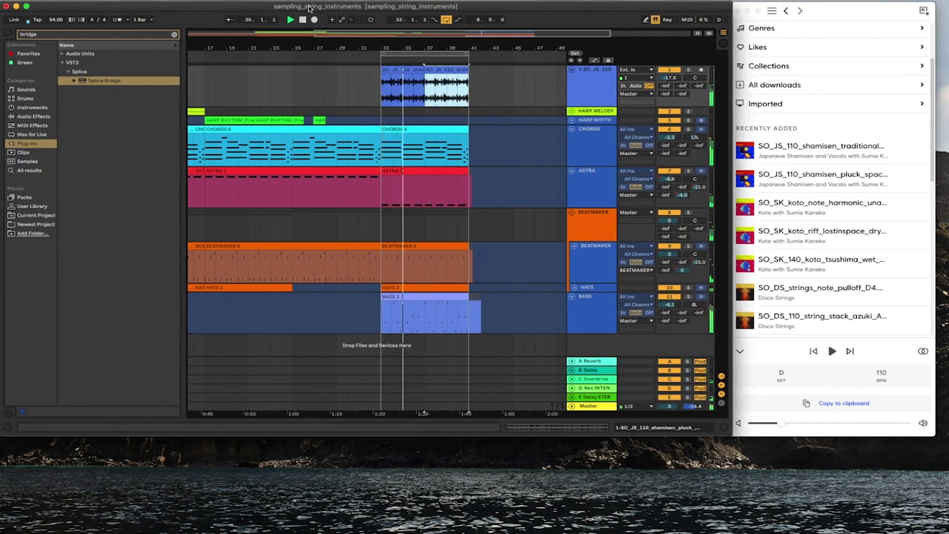
click(26, 7)
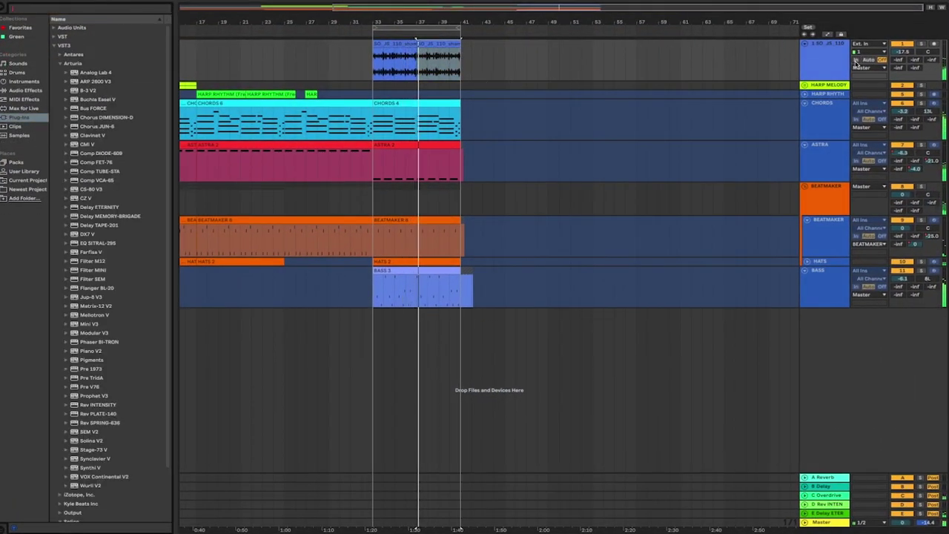
click(820, 53)
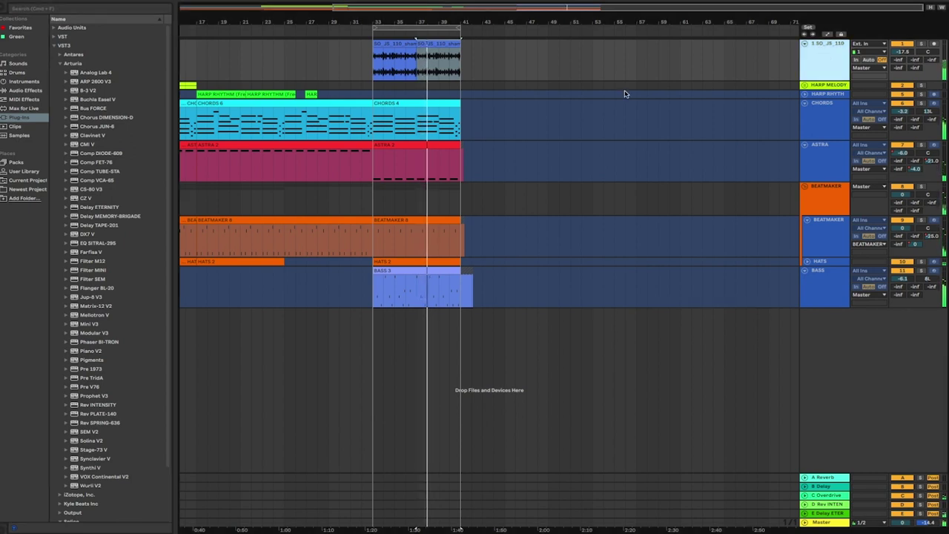
click(391, 44)
key(super+j)
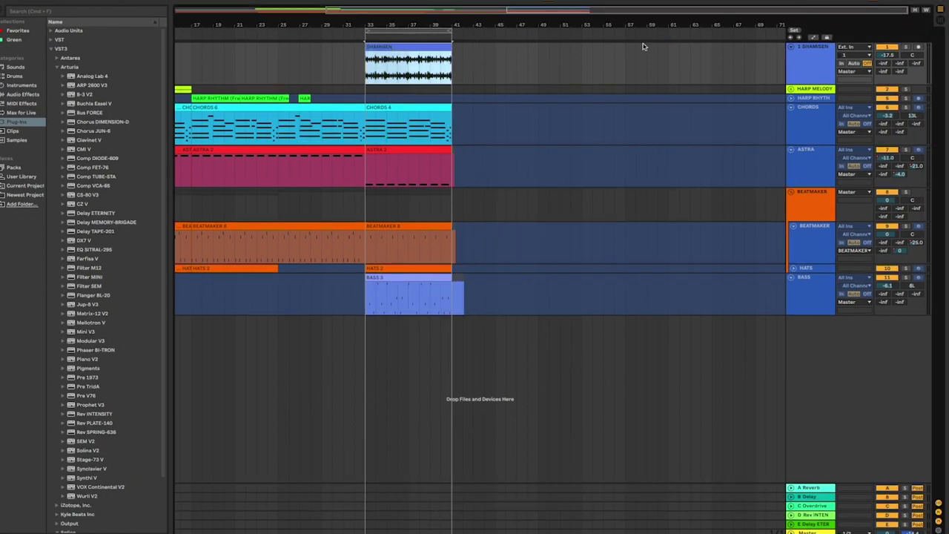
Arm the shamisen track, show the D return's Rev INTENSITY reverb, and raise send D to -19.0 dB.
click(917, 46)
key(space)
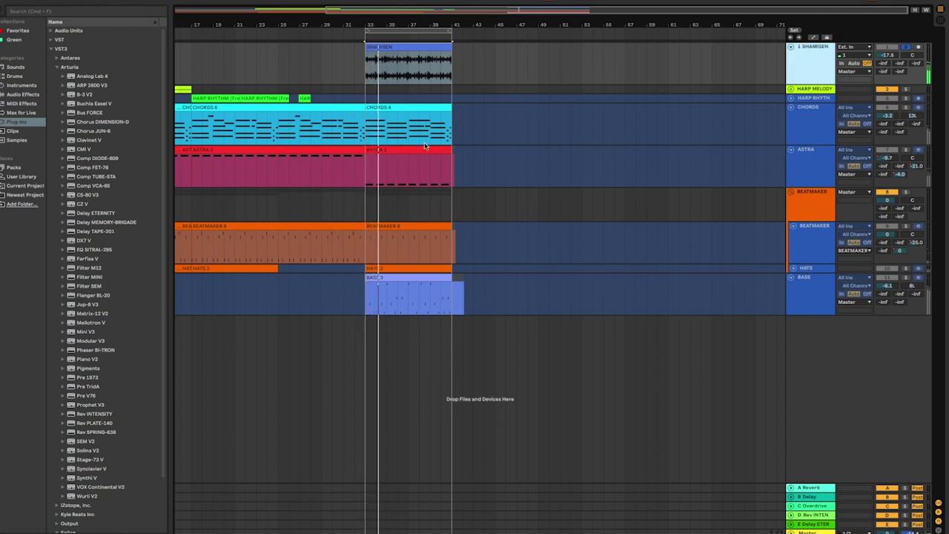
double_click(813, 515)
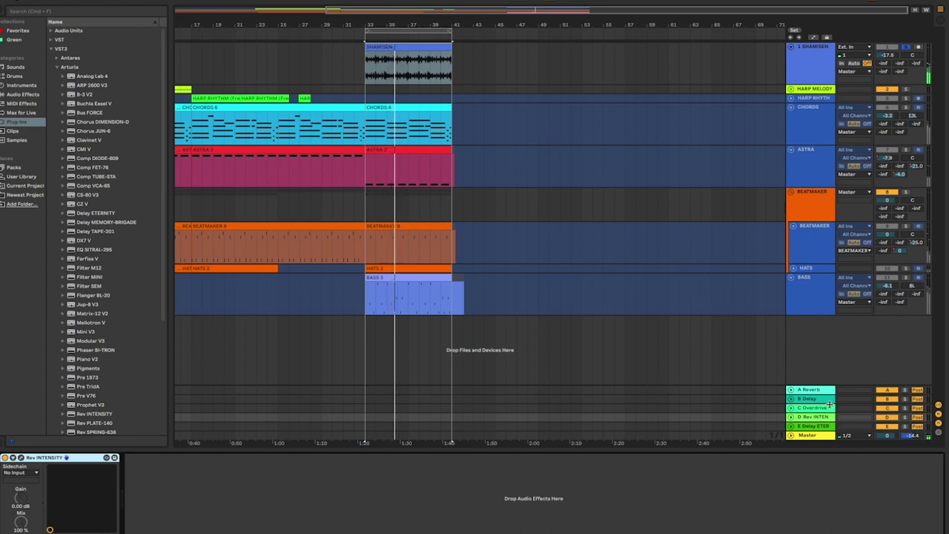
drag(886, 71, 885, 66)
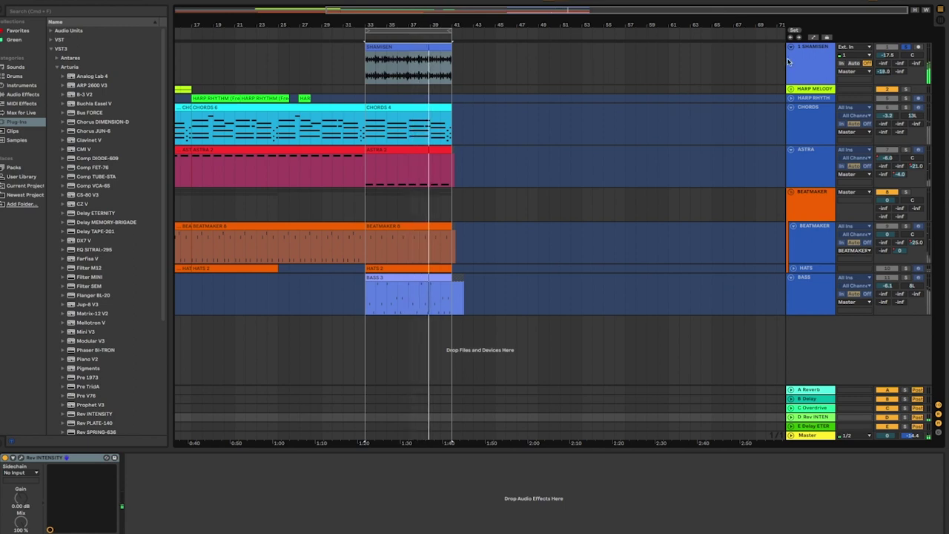
click(813, 63)
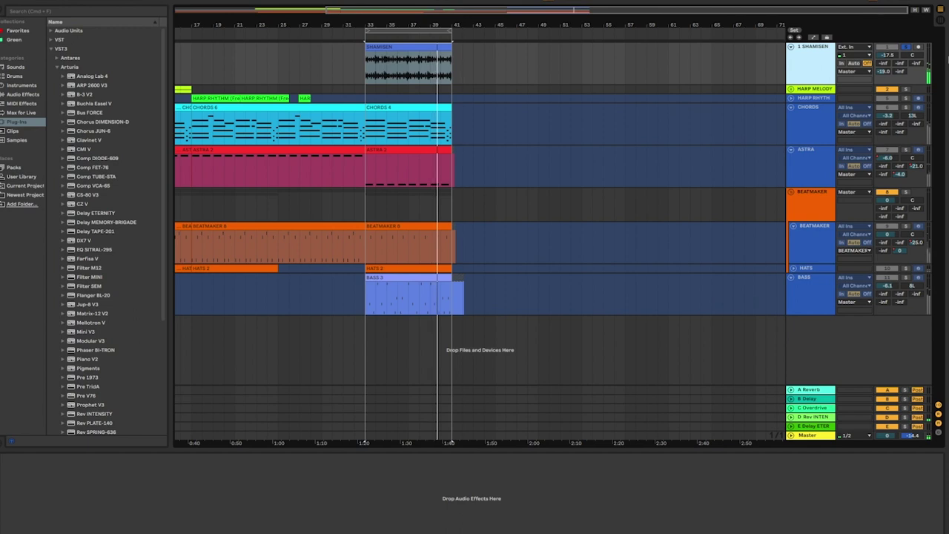
Duplicate the shamisen track and reverse the sample in the copy's clip.
right_click(804, 66)
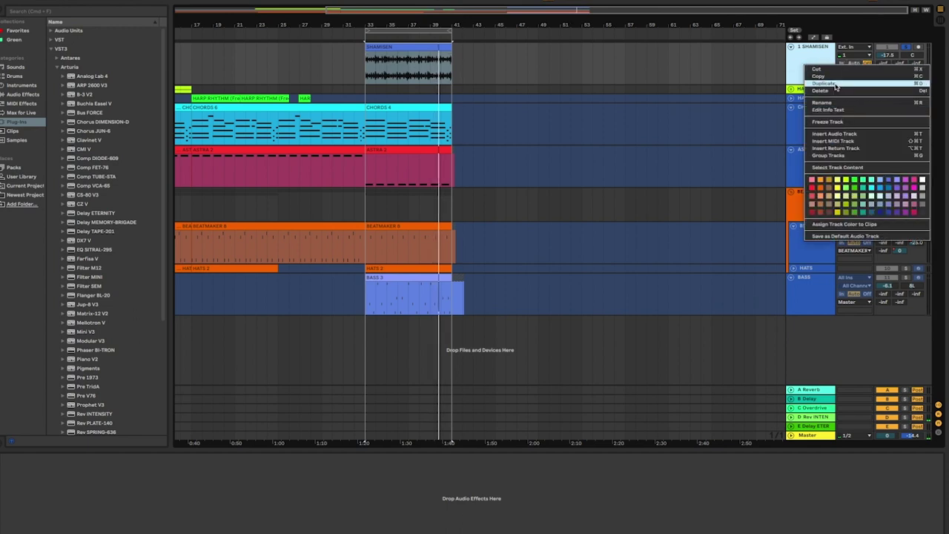
key(super+d)
double_click(440, 94)
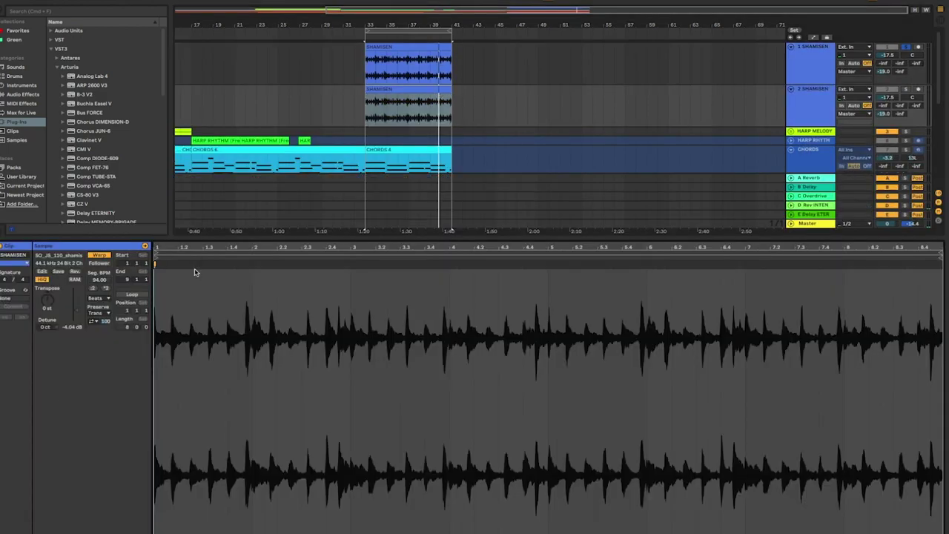
click(75, 272)
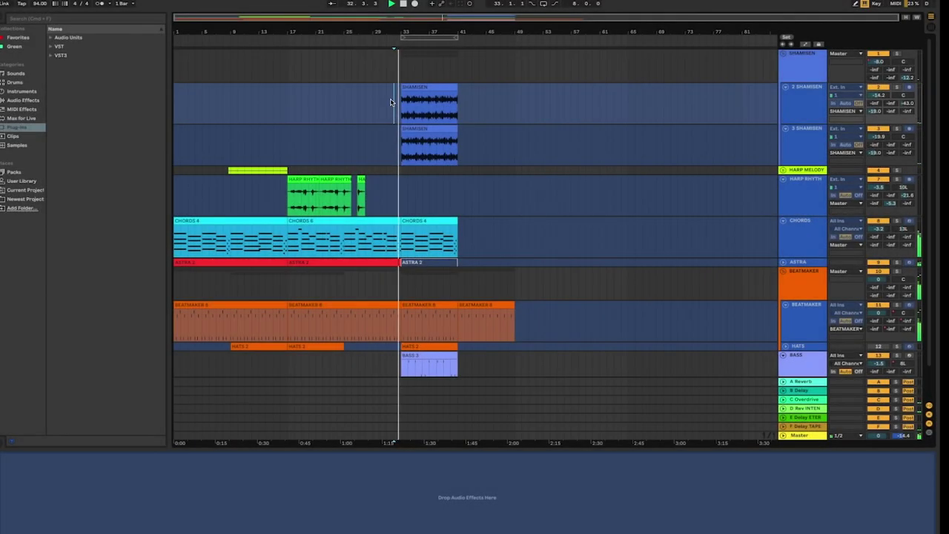
Show the SHAMISEN group's Chorus Dimension-D and Bus FORCE plugin windows over the arrangement.
click(809, 67)
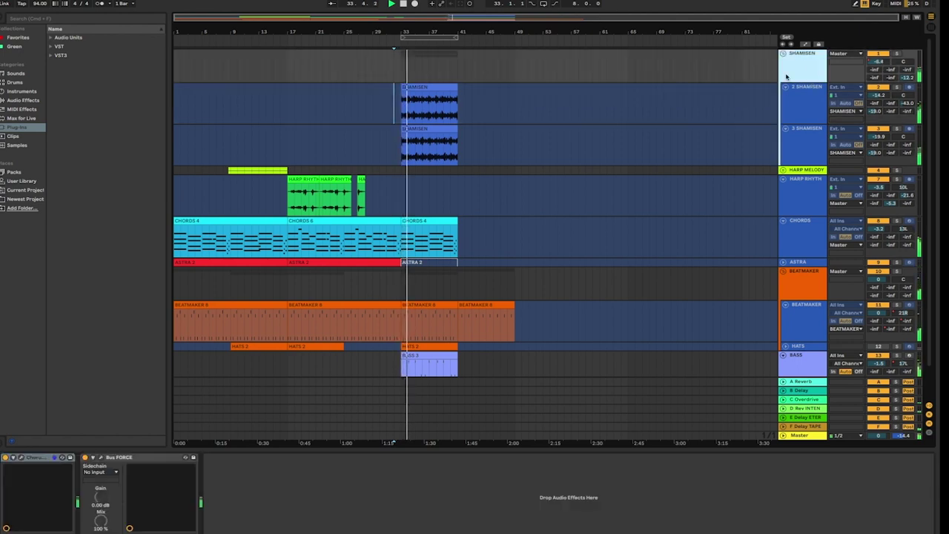
click(24, 458)
drag(206, 361, 562, 235)
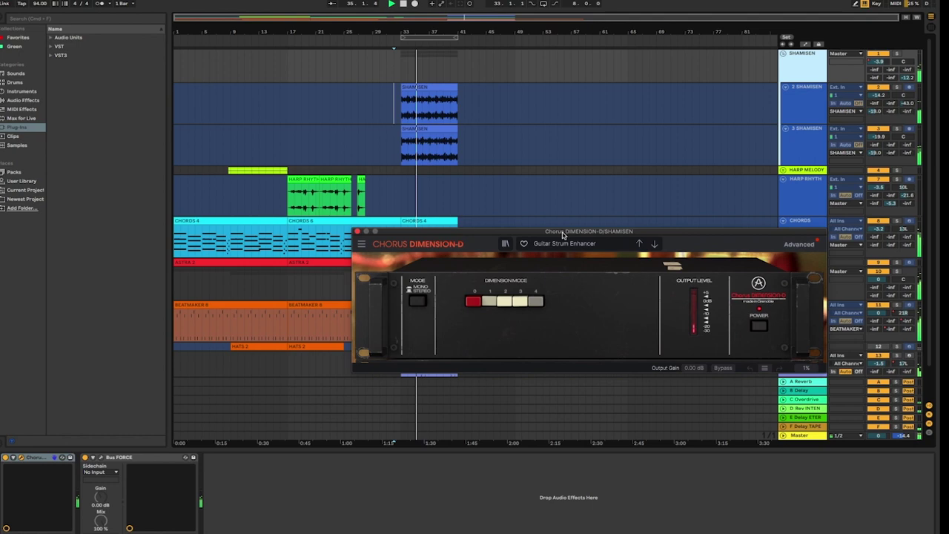
click(99, 458)
drag(148, 124, 509, 106)
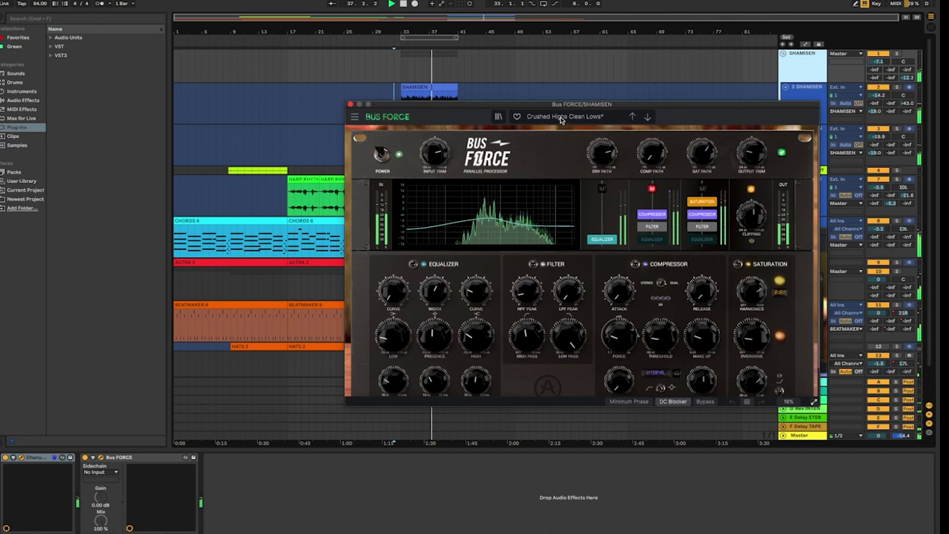
Close both plugin windows and collapse Detail View so the arrangement fills the screen.
click(351, 105)
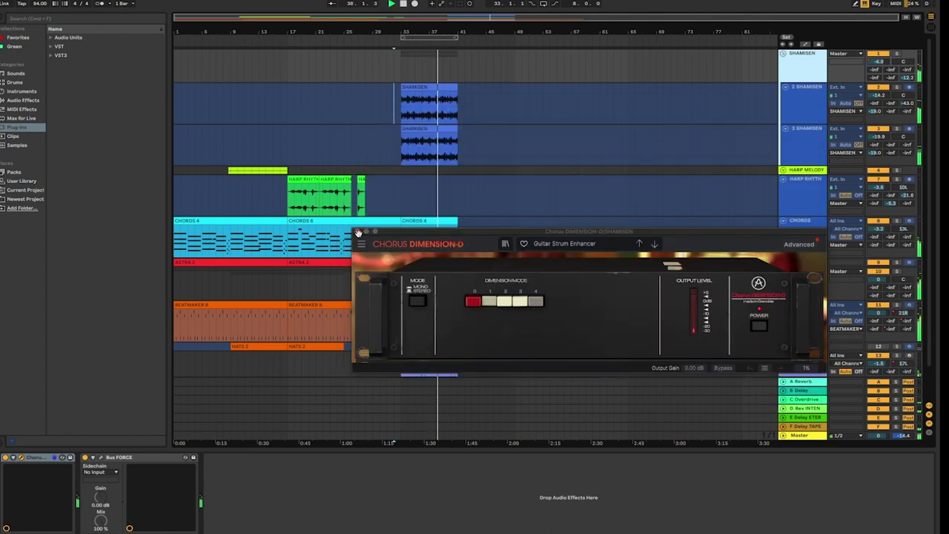
click(356, 232)
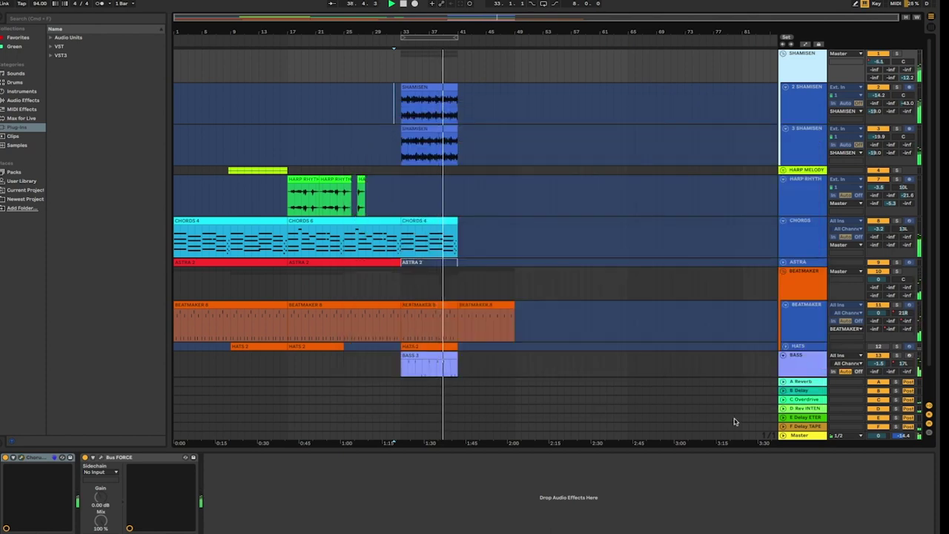
drag(712, 449, 712, 530)
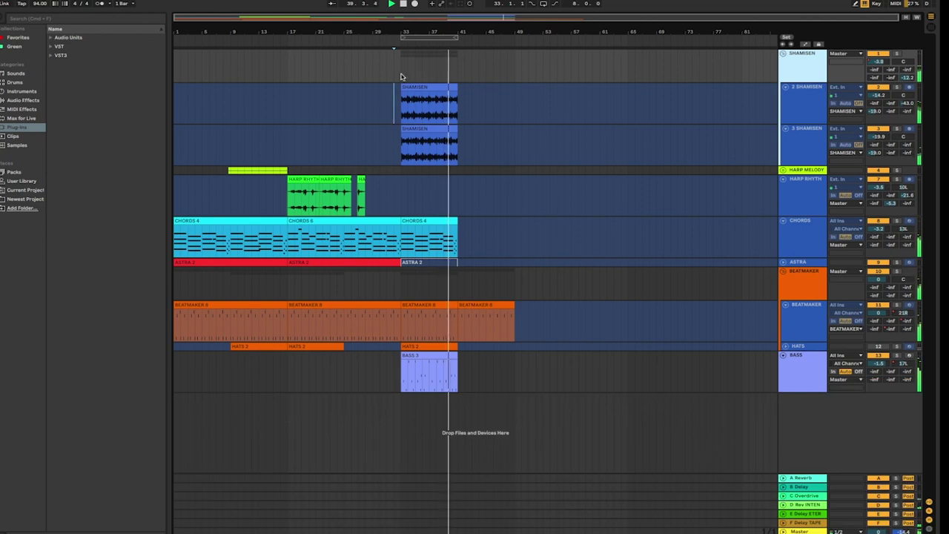